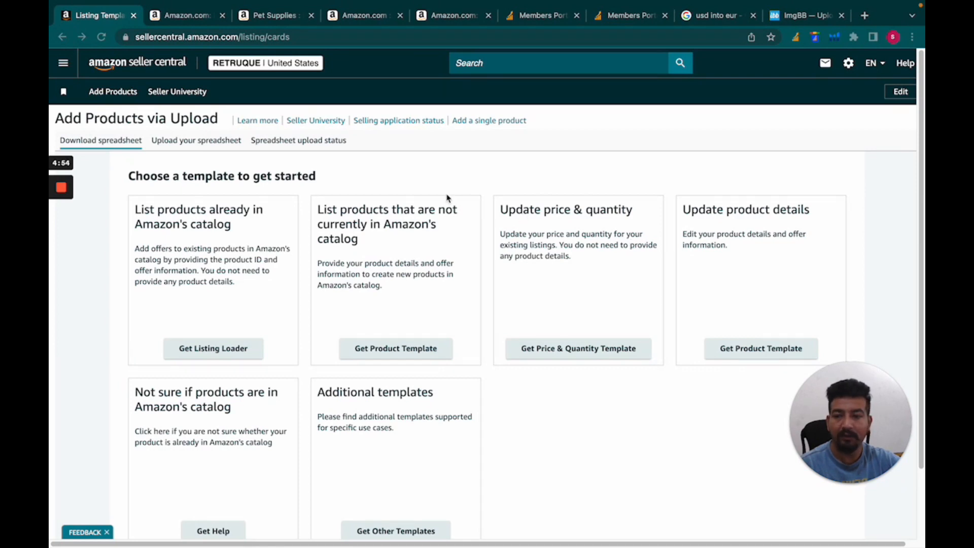
From Add Products via Upload, get the product template for items not in Amazon's catalog on Amazon.com
left_click(64, 67)
mouse_move(76, 98)
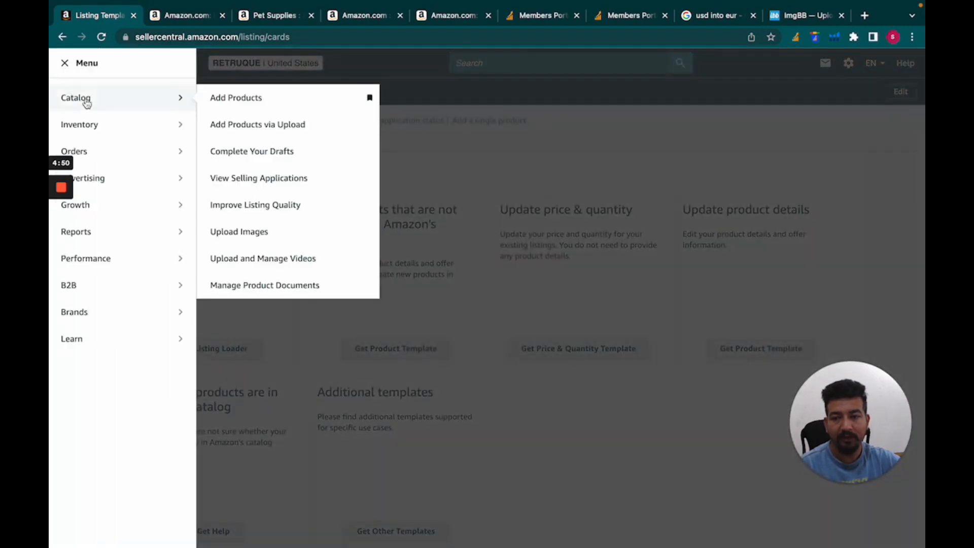
left_click(263, 131)
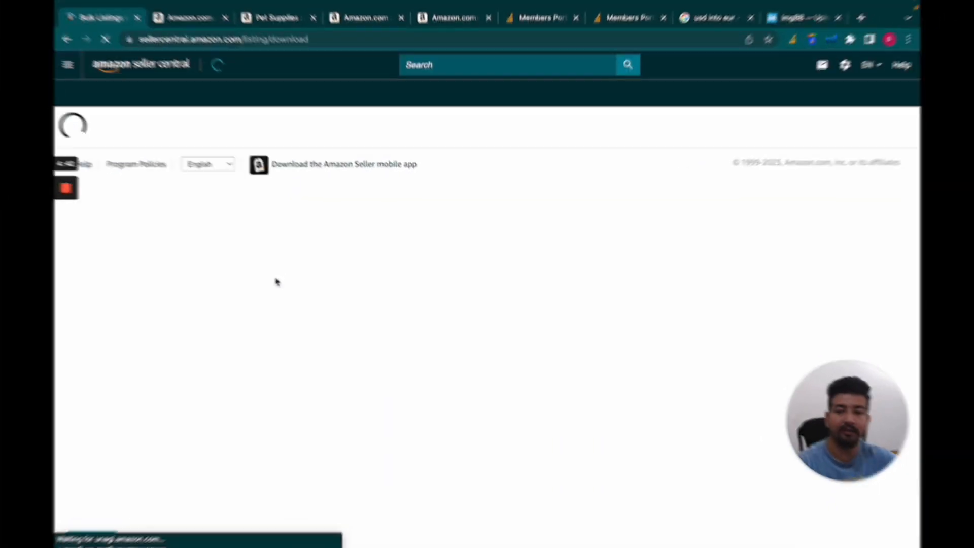
scroll(276, 283, "down", 2)
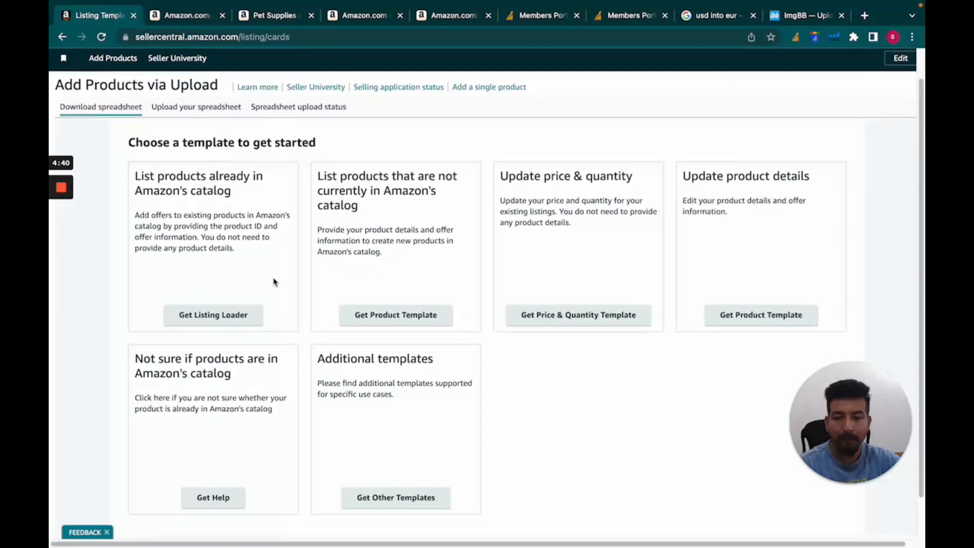
scroll(274, 282, "down", 1)
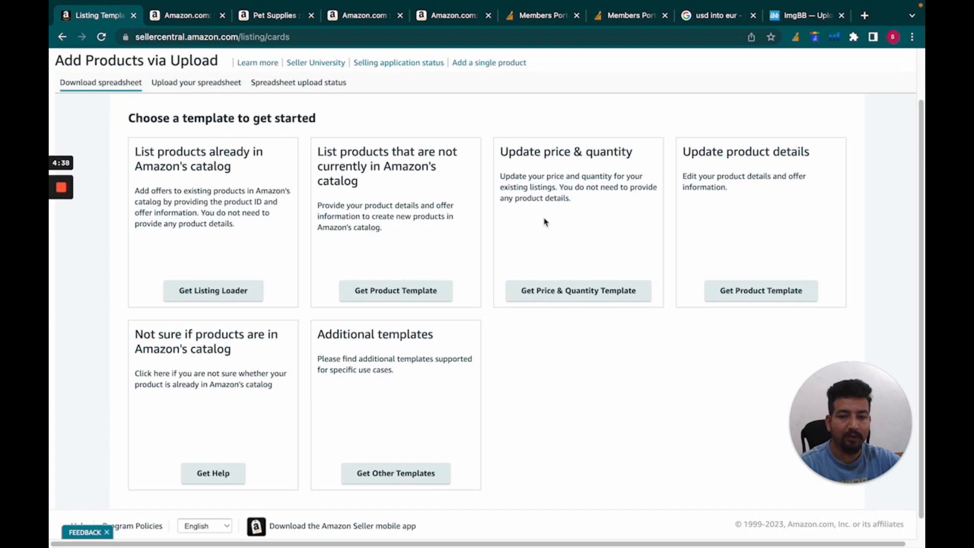
scroll(472, 298, "down", 1)
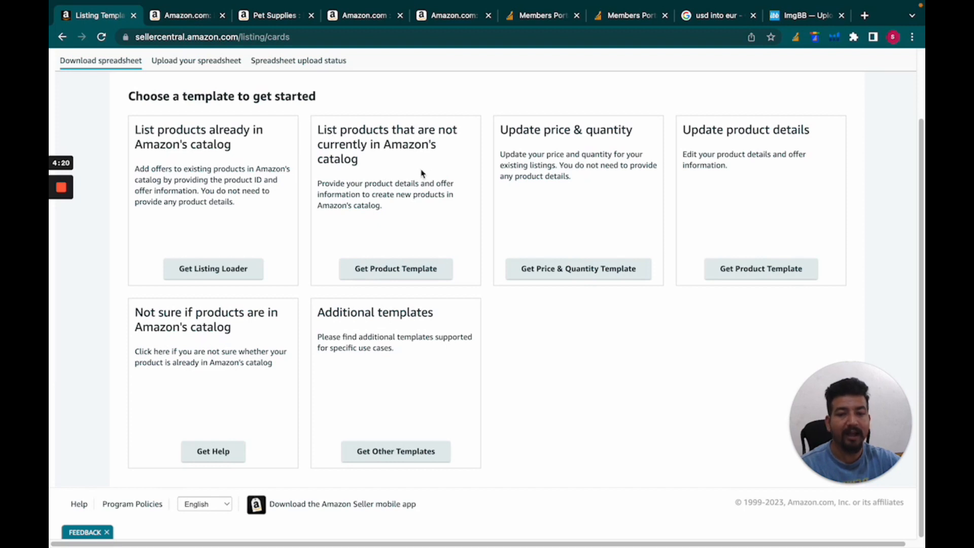
left_click(388, 275)
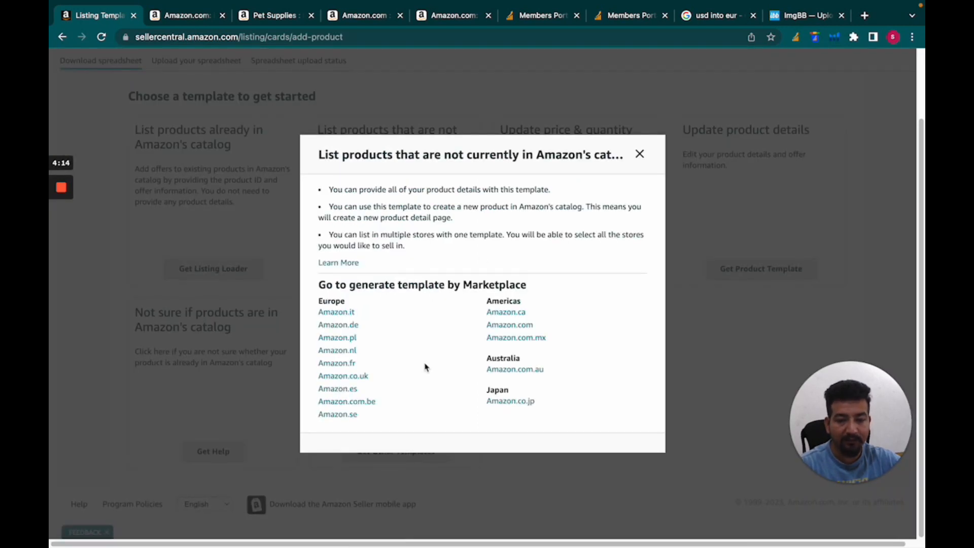
left_click(506, 328)
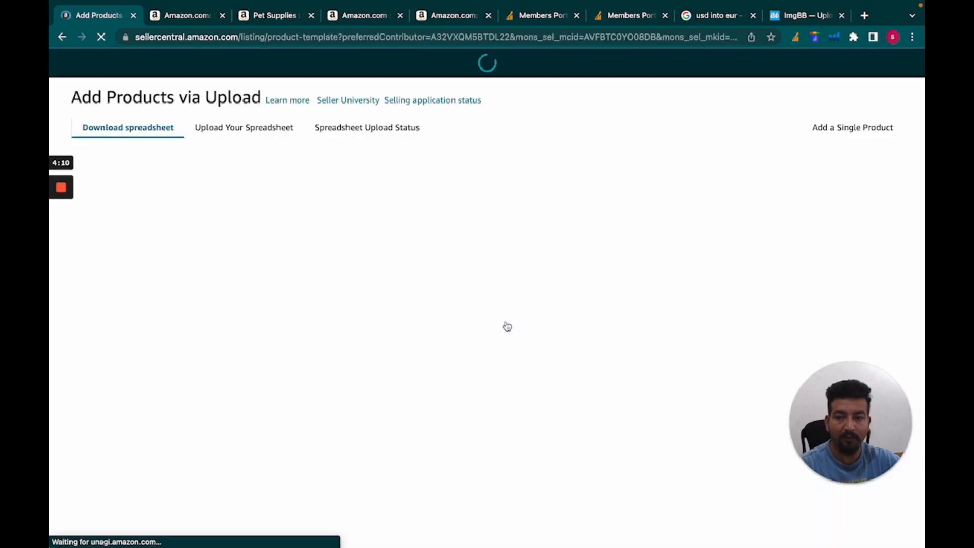
scroll(350, 374, "down", 2)
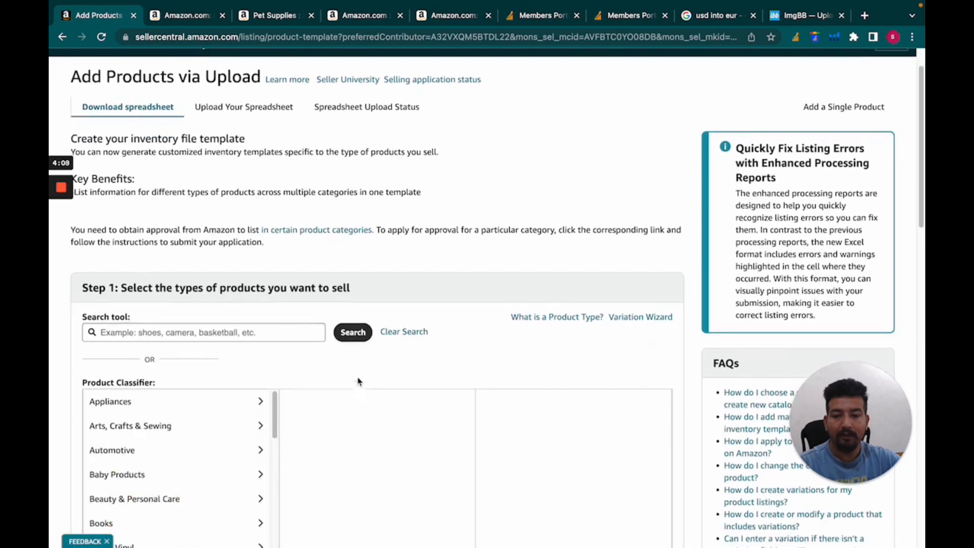
scroll(289, 305, "down", 1)
scroll(239, 251, "down", 1)
scroll(256, 331, "down", 1)
scroll(209, 222, "up", 1)
scroll(257, 327, "down", 2)
scroll(203, 292, "down", 1)
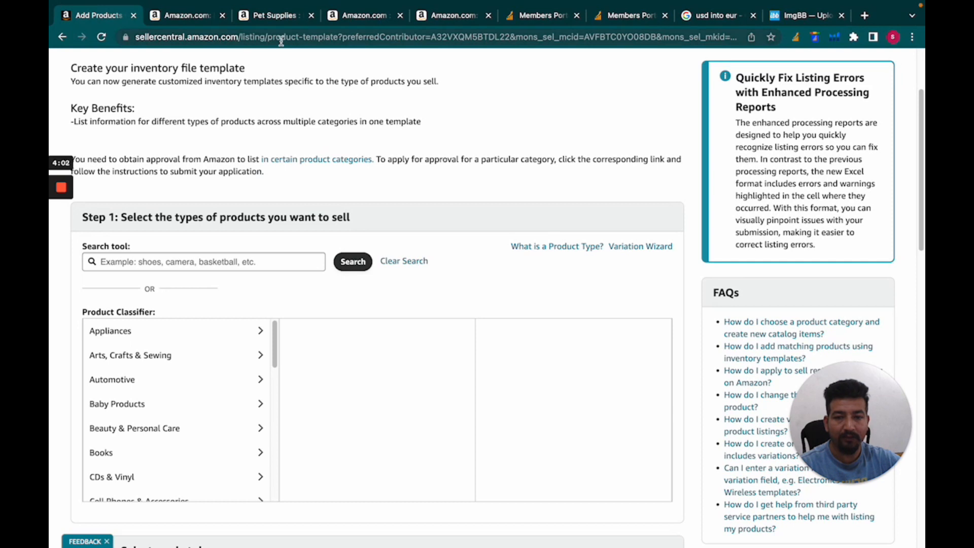
Copy the Subject Notebooks category name from the notebook's product listing
left_click(172, 25)
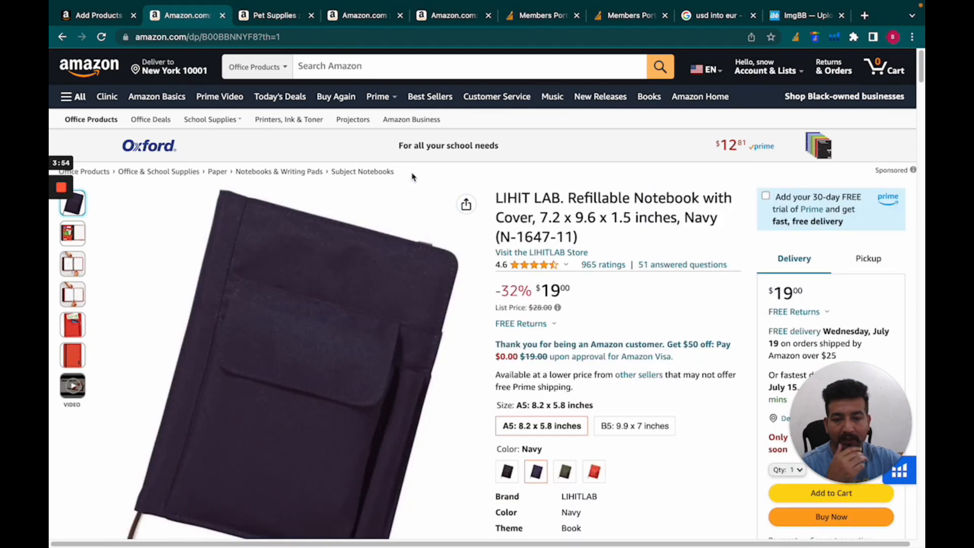
left_click_drag(395, 173, 330, 177)
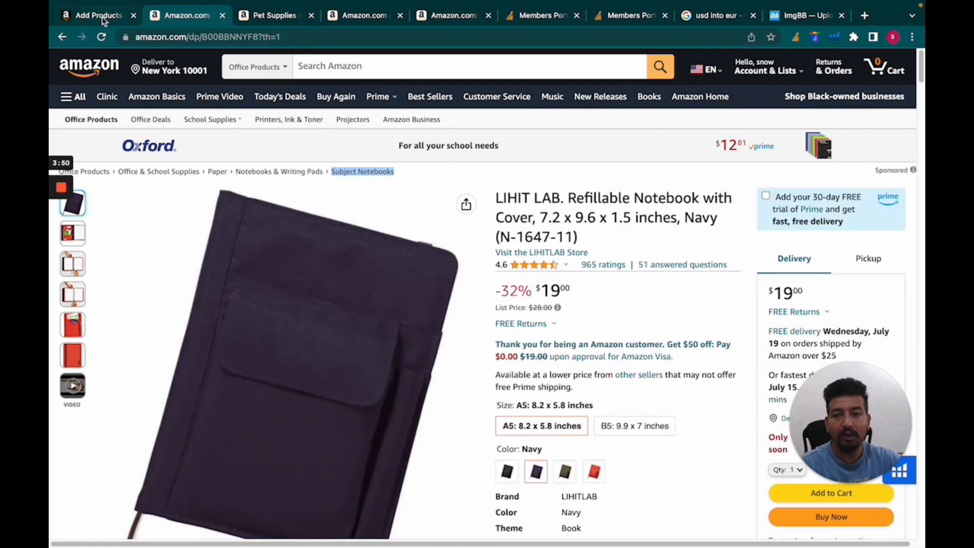
left_click(103, 17)
scroll(173, 405, "down", 2)
scroll(176, 406, "down", 1)
scroll(199, 408, "down", 1)
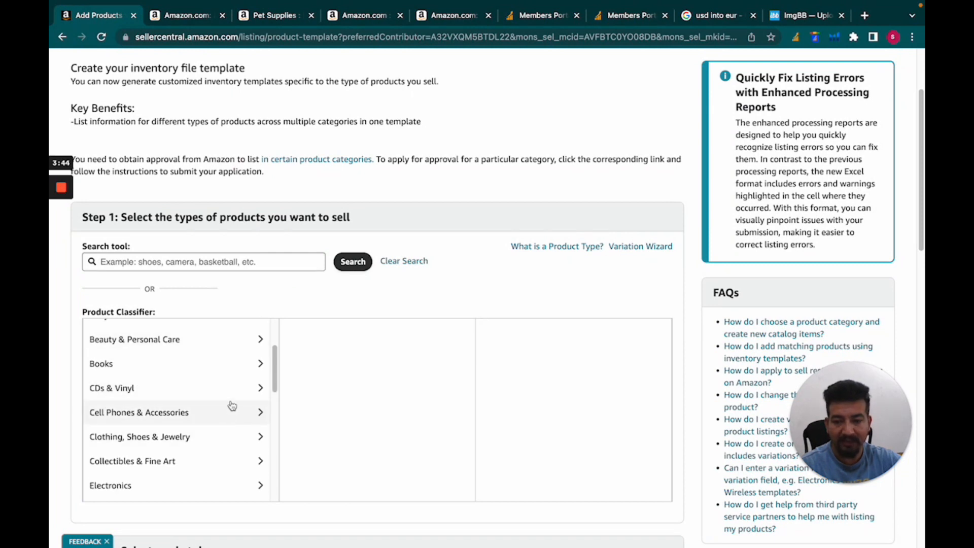
scroll(222, 366, "up", 1)
Search Subject Notebooks and select the BLANK BOOK product type for the template
left_click(159, 273)
type("Subject Notebooks")
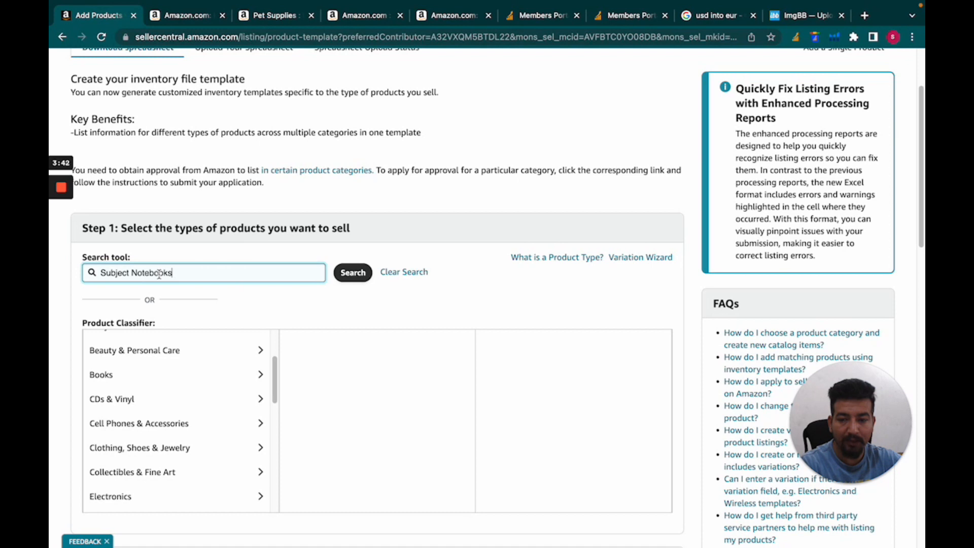
left_click(352, 279)
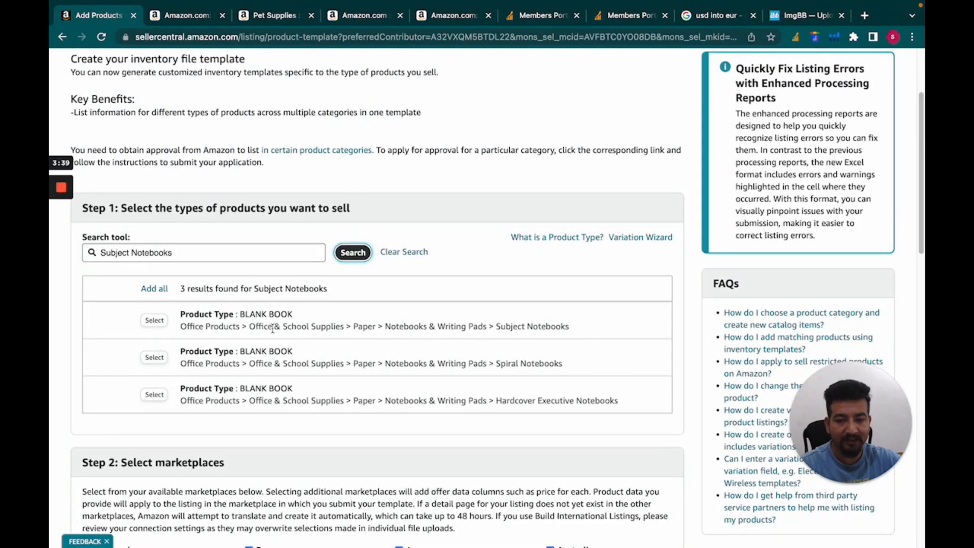
left_click(154, 321)
scroll(241, 366, "down", 3)
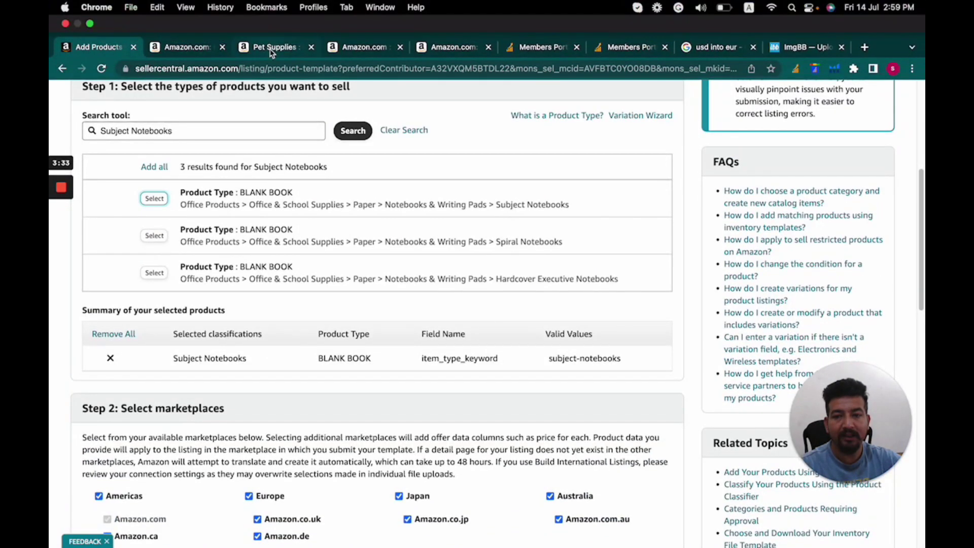
Copy the Squeak Toys category name from the dog toy's product listing
left_click(271, 49)
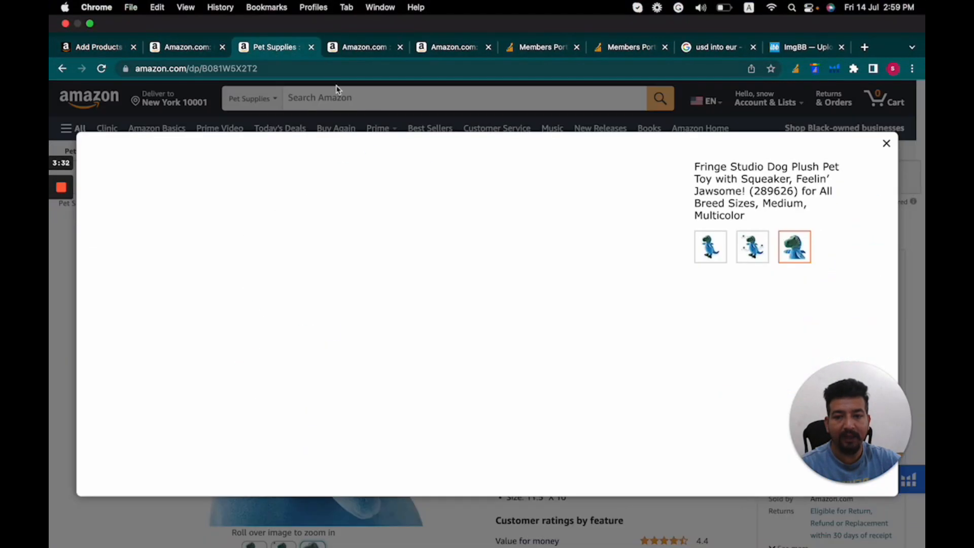
left_click(887, 128)
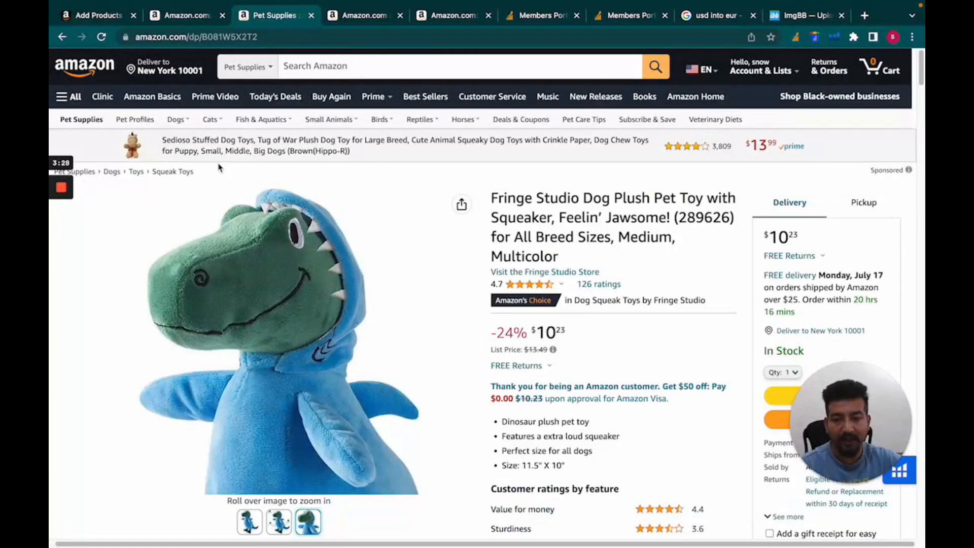
left_click_drag(209, 178, 152, 175)
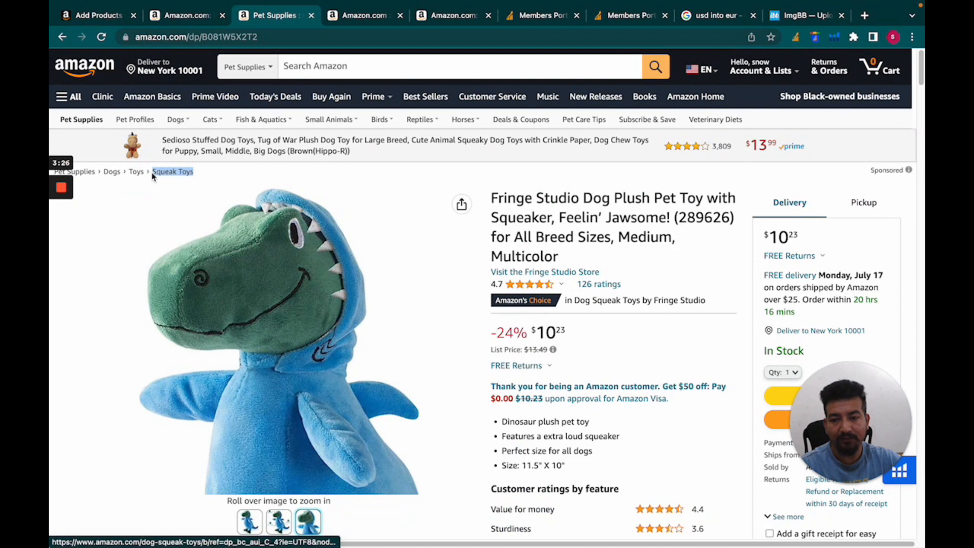
left_click(109, 17)
Replace the search with Squeak Toys and select the PET TOY product type
left_click(165, 101)
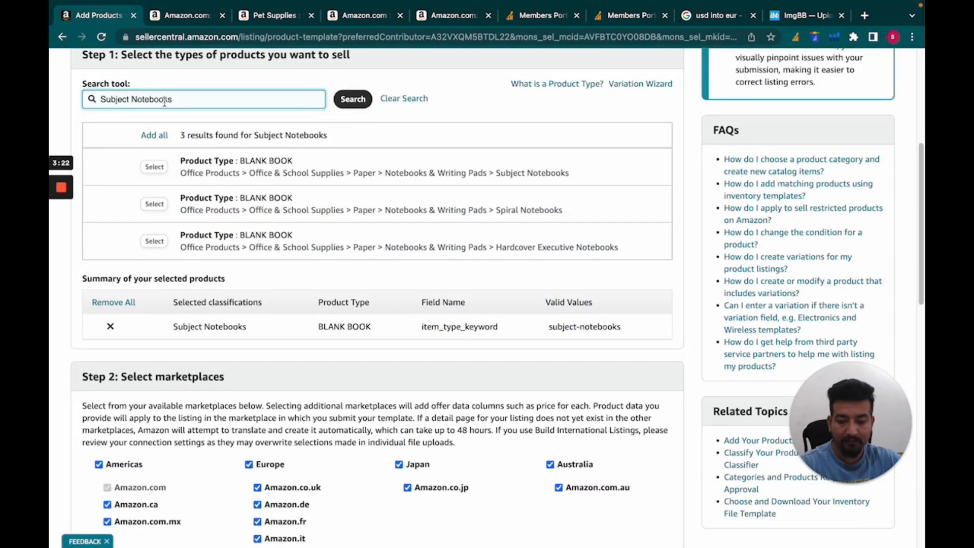
left_click_drag(191, 99, 93, 101)
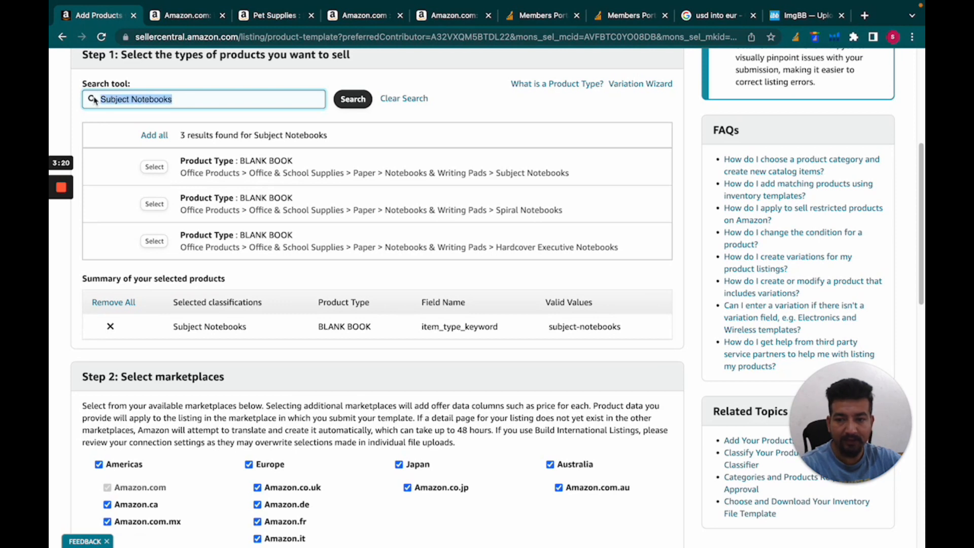
type("Squeak Toys")
key("Return")
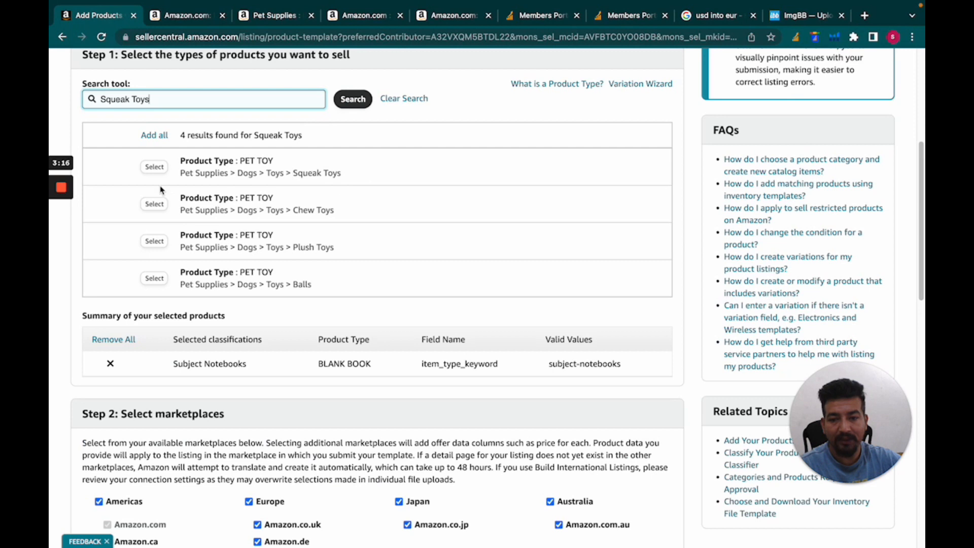
left_click(153, 169)
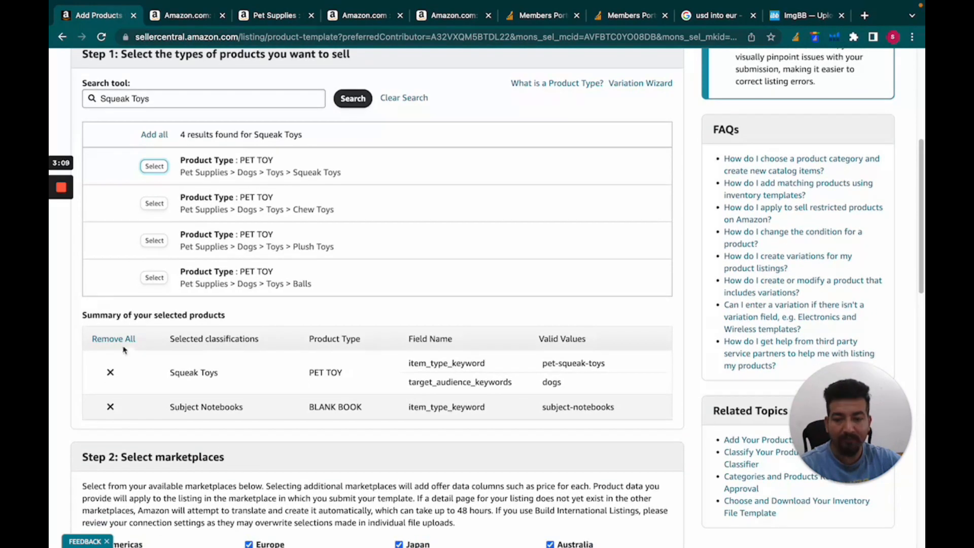
scroll(234, 330, "down", 1)
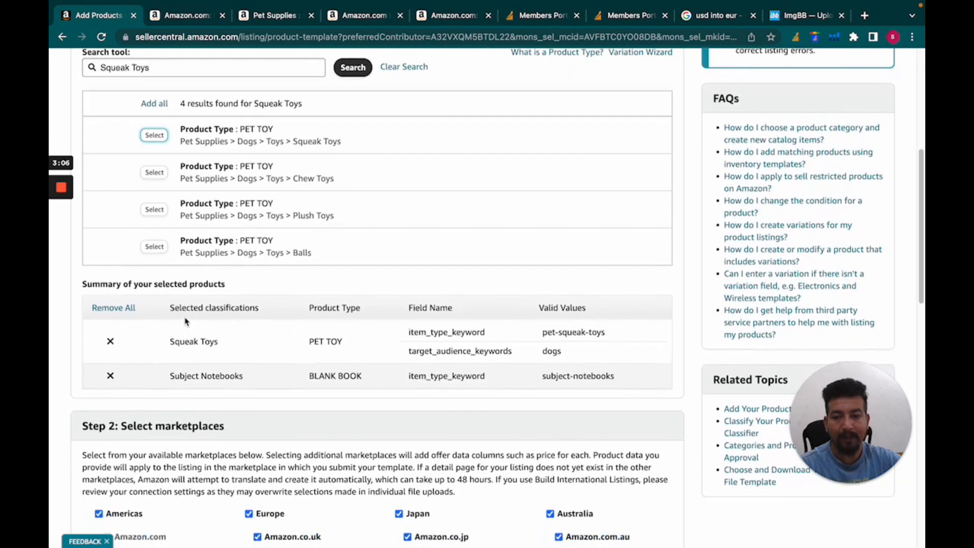
scroll(144, 307, "down", 1)
scroll(478, 468, "up", 1)
scroll(459, 276, "up", 1)
scroll(469, 259, "up", 1)
scroll(556, 314, "up", 1)
scroll(560, 322, "down", 4)
scroll(560, 322, "down", 1)
scroll(463, 338, "down", 1)
scroll(155, 285, "down", 1)
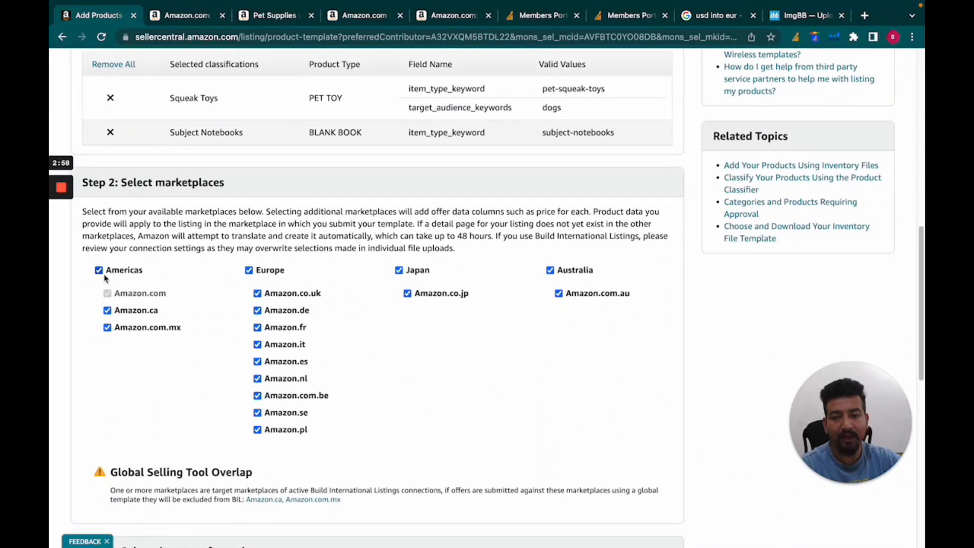
Drop Europe, Japan and Australia, keeping only Americas marketplaces, and generate the template file
left_click(249, 271)
left_click(399, 271)
left_click(551, 271)
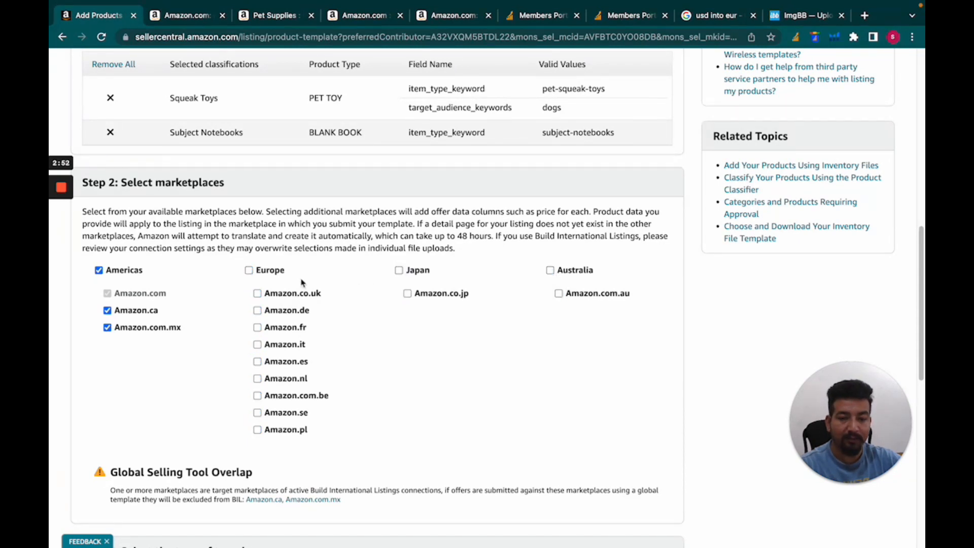
scroll(389, 401, "down", 1)
scroll(353, 470, "down", 1)
scroll(602, 328, "down", 5)
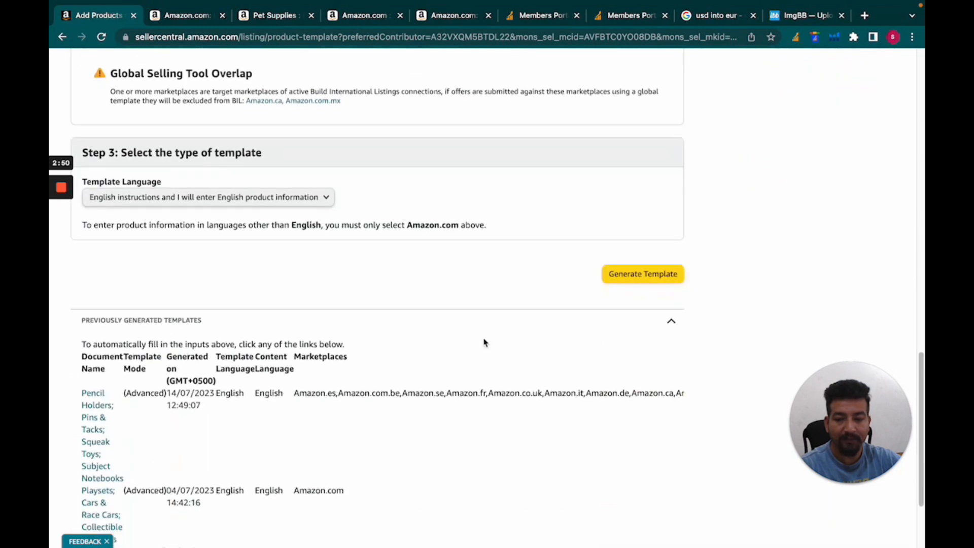
left_click(643, 275)
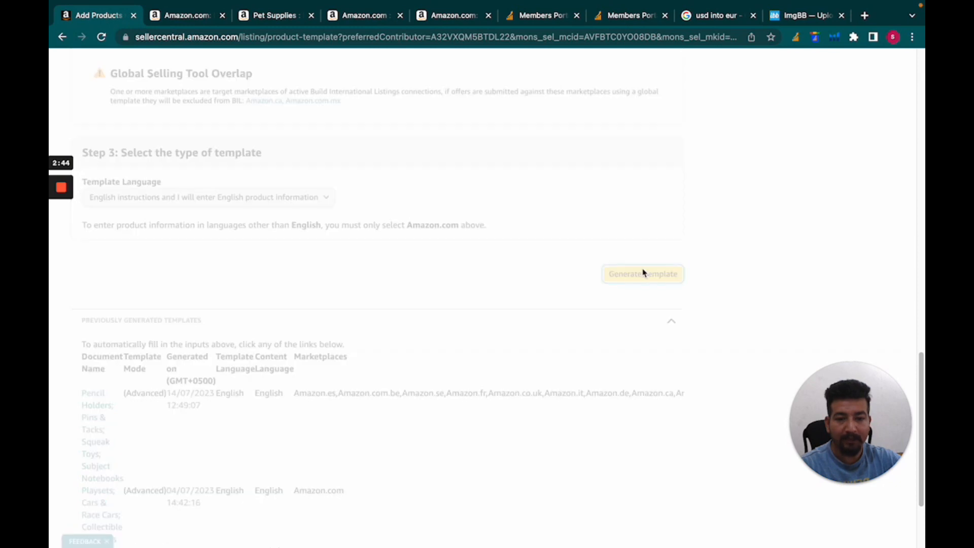
scroll(510, 327, "down", 1)
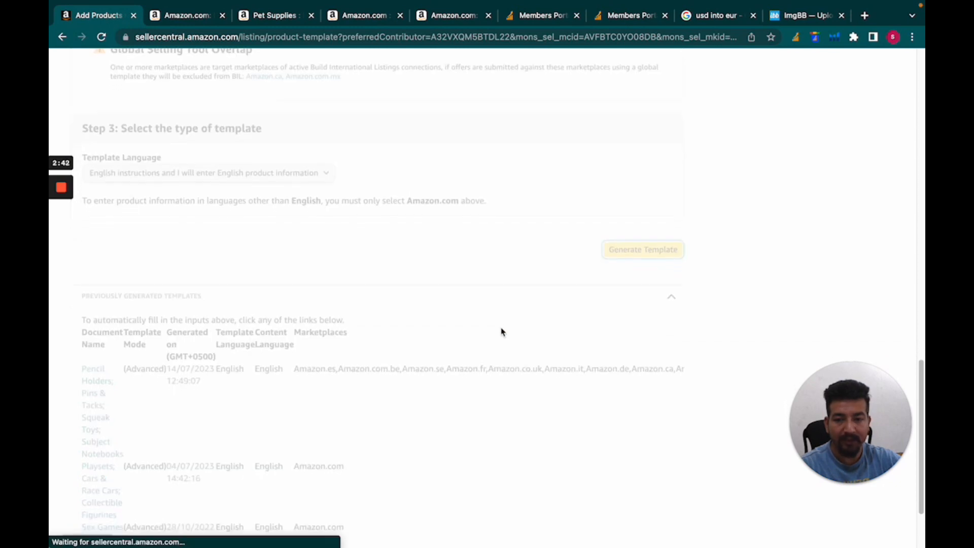
scroll(454, 338, "down", 1)
scroll(454, 338, "down", 3)
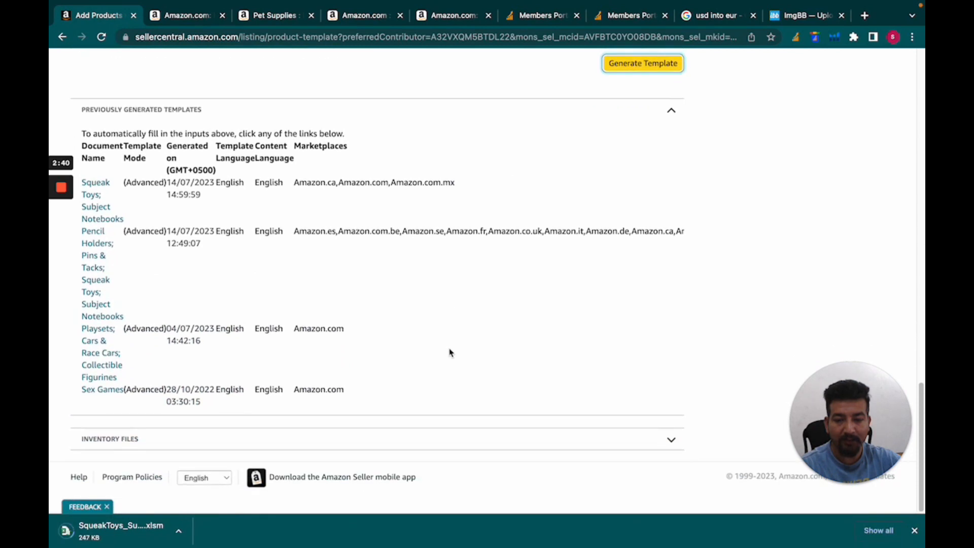
Open the downloaded SqueakToys_SubjectNotebooks .xlsm workbook in Excel
left_click(183, 535)
left_click(226, 482)
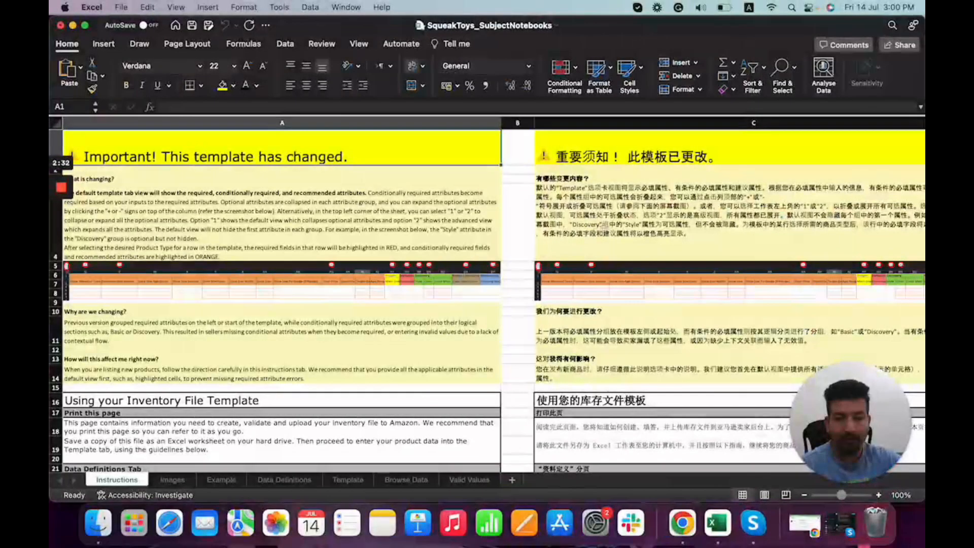
scroll(500, 318, "down", 3)
scroll(396, 335, "down", 4)
scroll(297, 352, "down", 5)
scroll(297, 353, "down", 4)
scroll(296, 352, "down", 4)
scroll(296, 353, "down", 4)
scroll(296, 352, "down", 3)
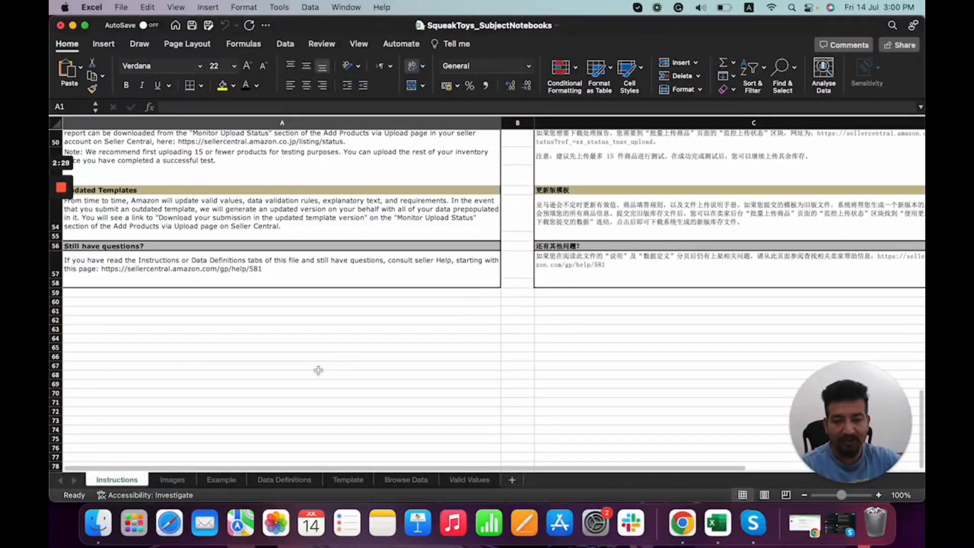
scroll(338, 364, "up", 3)
scroll(426, 328, "up", 1)
scroll(507, 296, "up", 2)
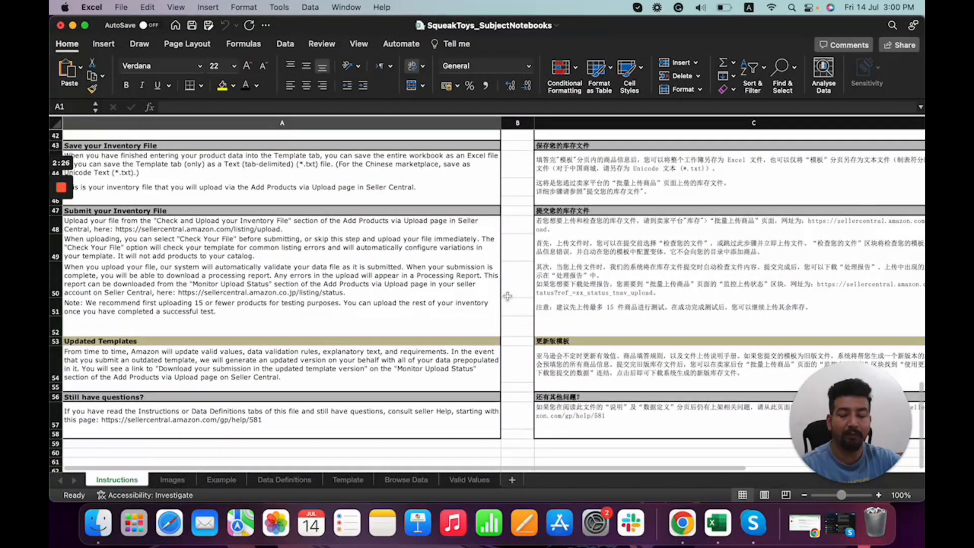
scroll(389, 298, "up", 1)
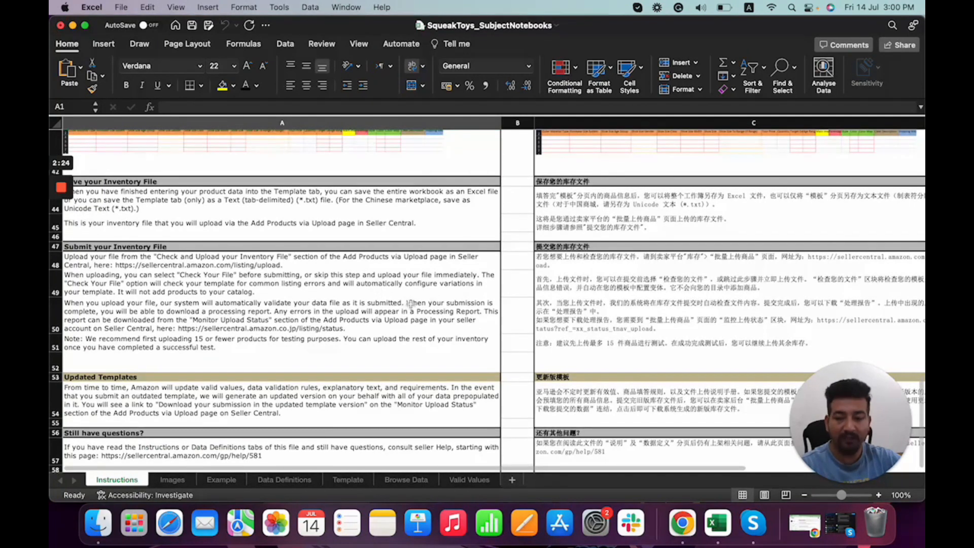
Browse the Images, Example and Data Definitions sheets of the workbook
left_click(173, 481)
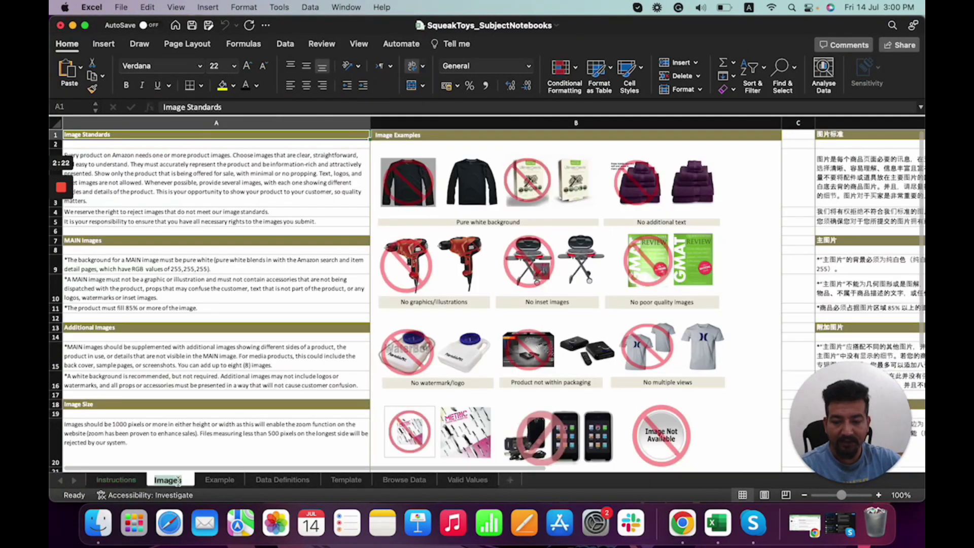
left_click(218, 480)
left_click(285, 482)
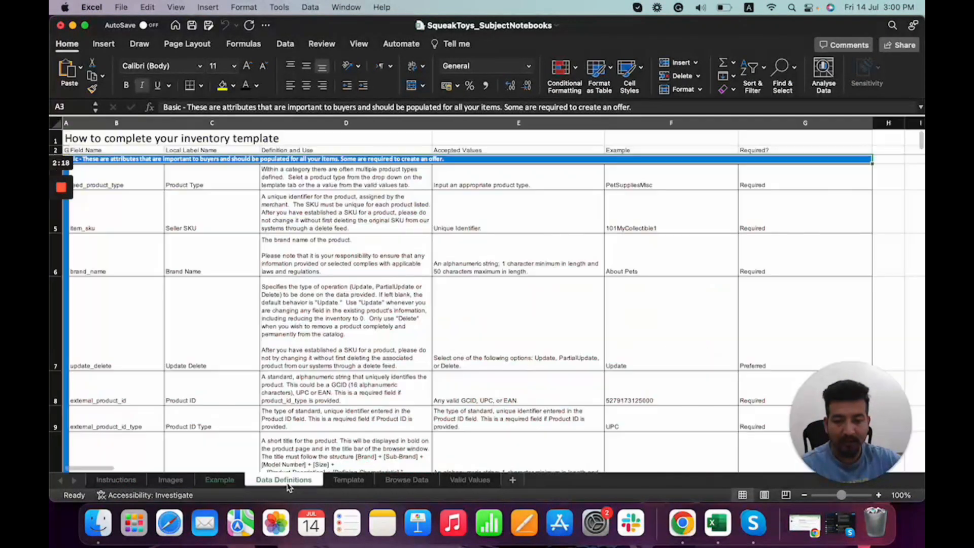
On the Template sheet, set A4's product type to blankbook and move to the Update Delete cell D4
left_click(348, 481)
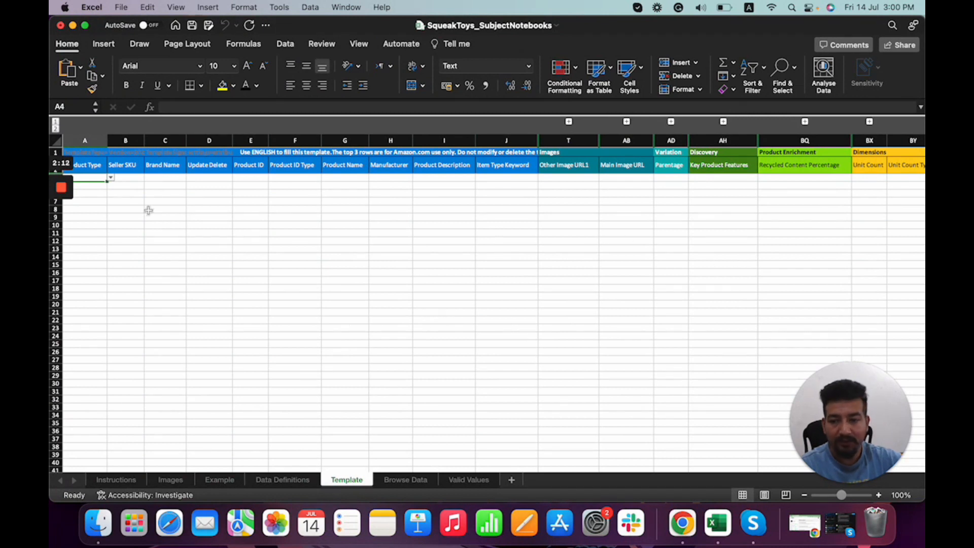
left_click(111, 177)
left_click(98, 201)
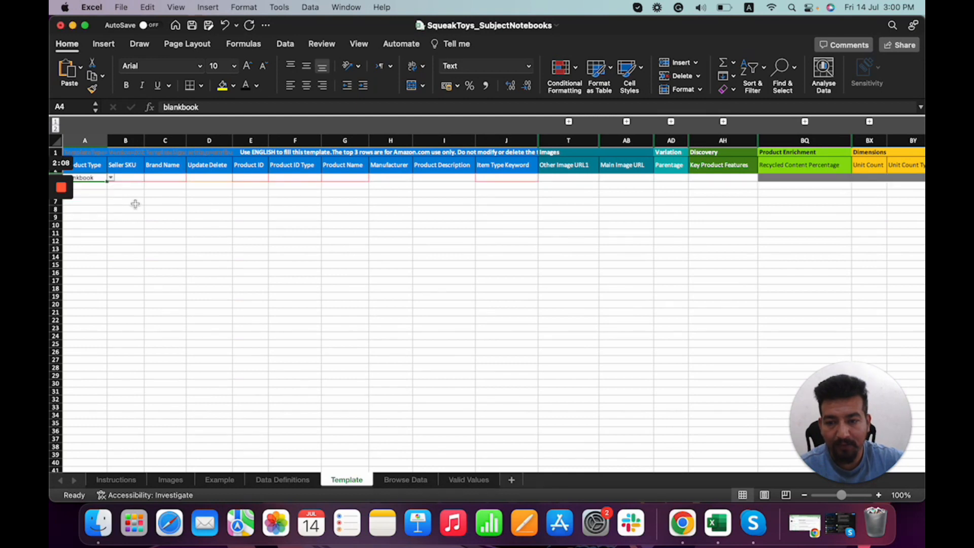
left_click(131, 179)
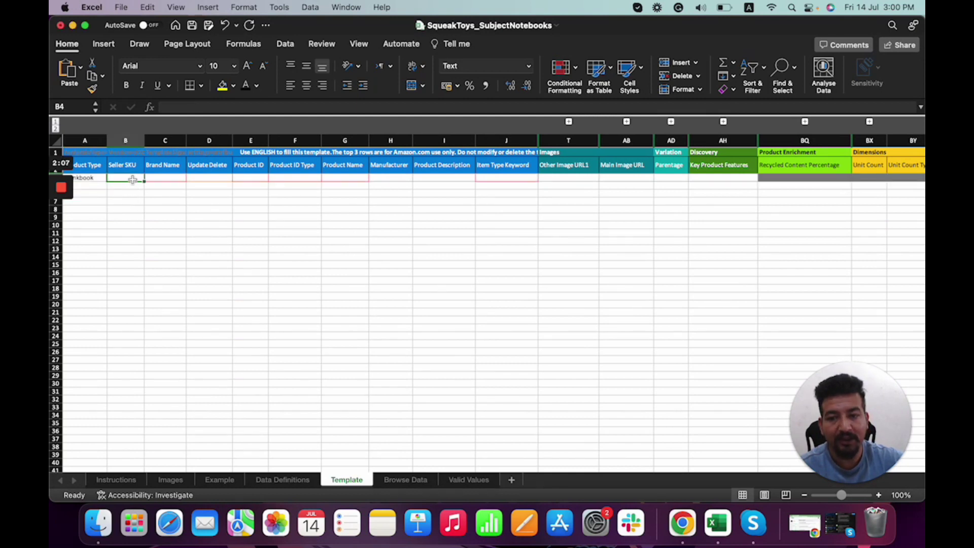
left_click(168, 178)
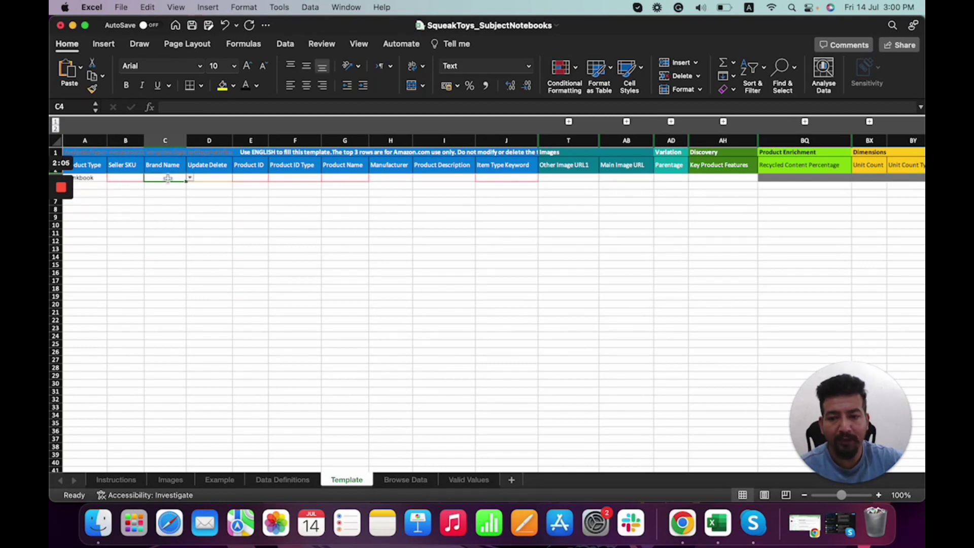
left_click(210, 178)
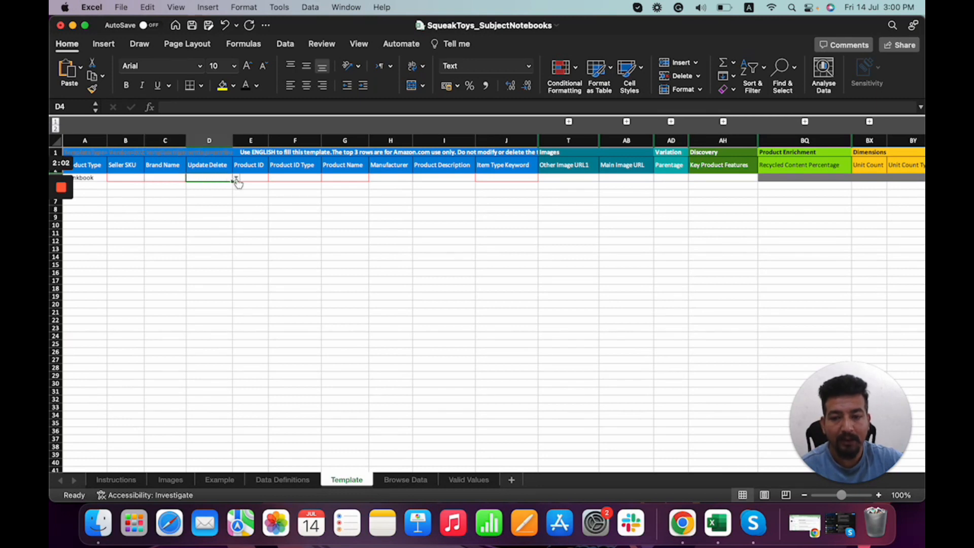
Set D4's operation to Update, then view the Parentage choices for AD4
left_click(236, 178)
left_click(211, 210)
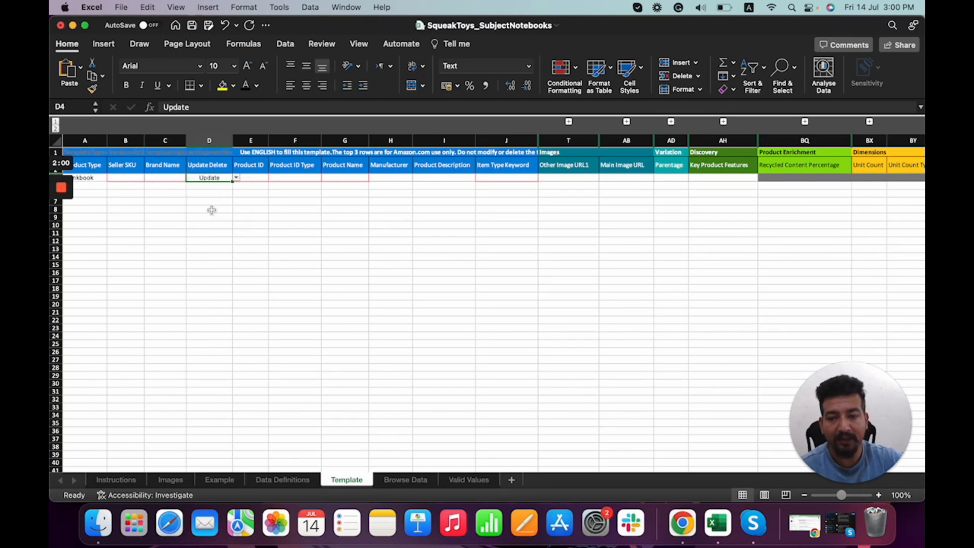
left_click(236, 178)
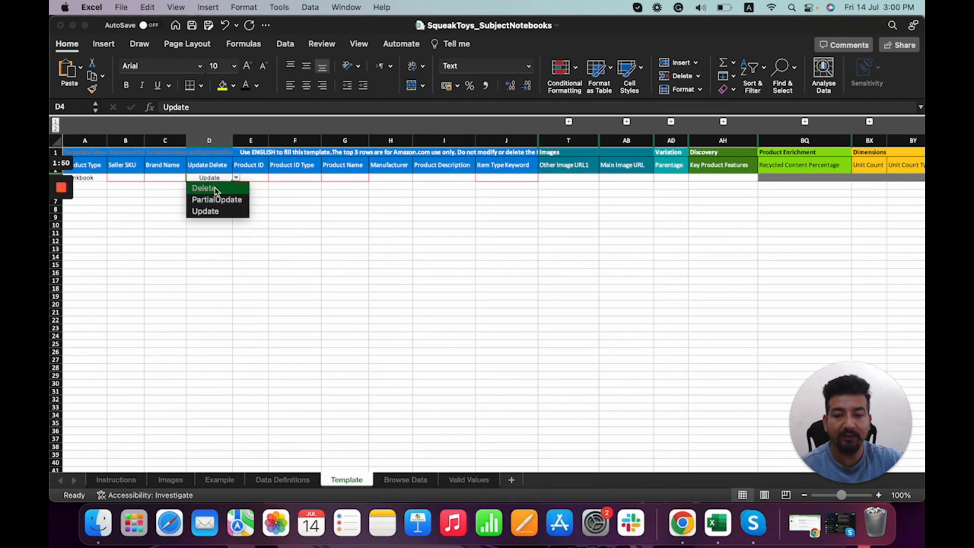
key("Escape")
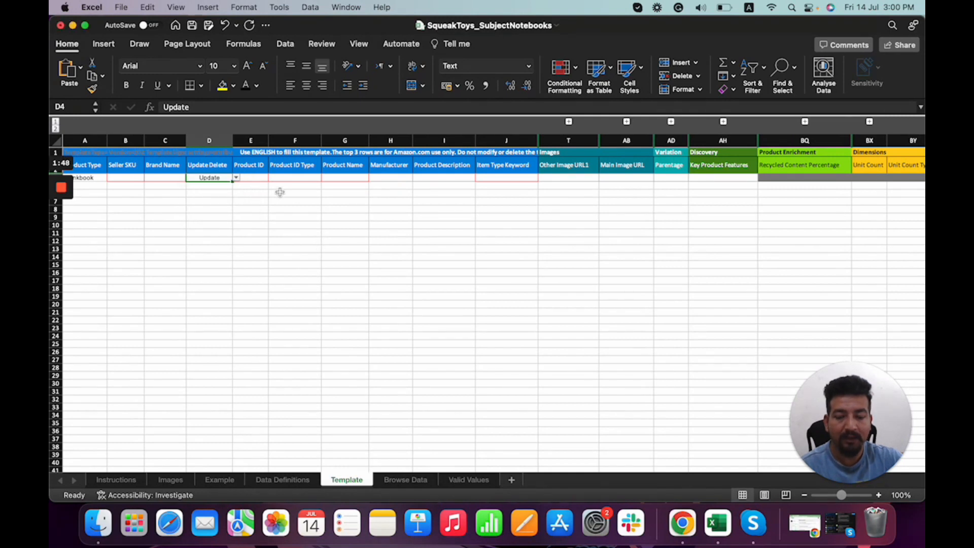
scroll(258, 184, "right", 1)
scroll(258, 184, "right", 1)
scroll(255, 184, "right", 1)
scroll(251, 183, "right", 1)
scroll(348, 182, "right", 1)
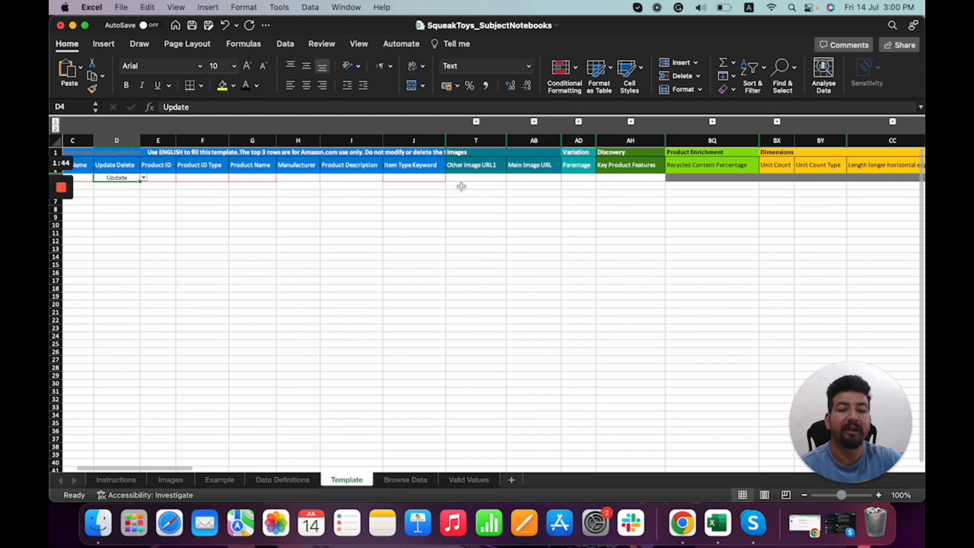
scroll(493, 191, "right", 2)
scroll(553, 204, "right", 2)
scroll(555, 203, "right", 1)
scroll(535, 203, "right", 2)
scroll(461, 201, "right", 1)
left_click(415, 178)
left_click(436, 179)
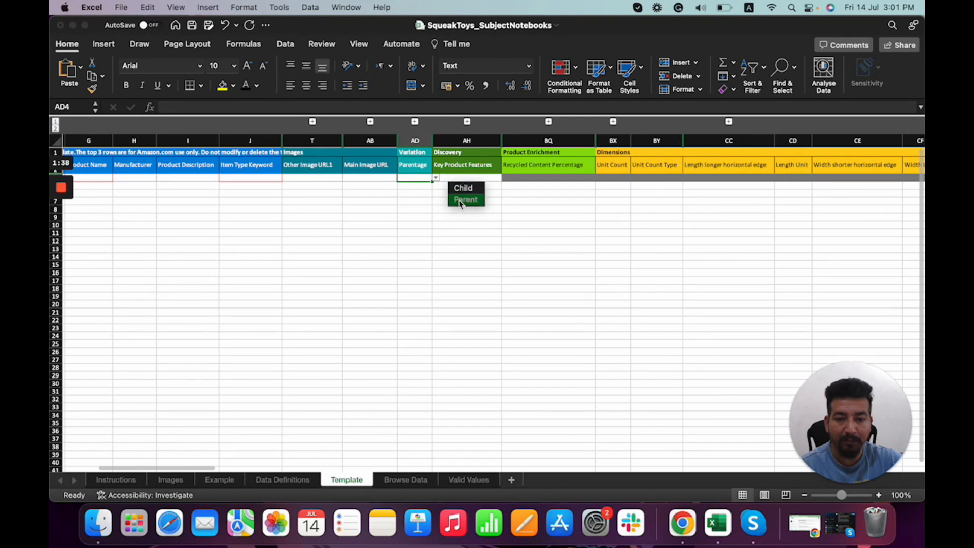
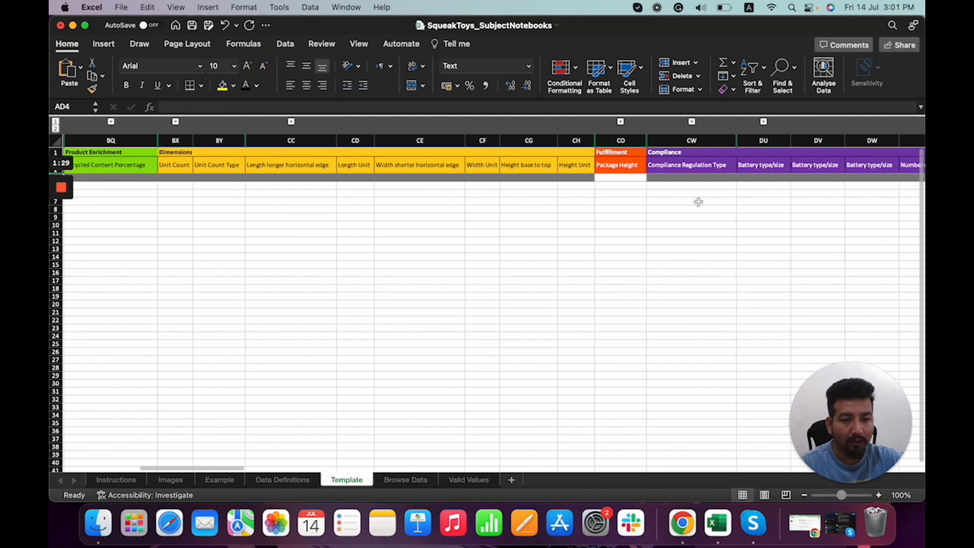
scroll(698, 203, "right", 3)
scroll(589, 203, "right", 3)
scroll(660, 206, "right", 3)
scroll(659, 205, "right", 2)
scroll(655, 206, "right", 3)
scroll(644, 206, "right", 3)
scroll(644, 206, "right", 2)
scroll(644, 207, "right", 3)
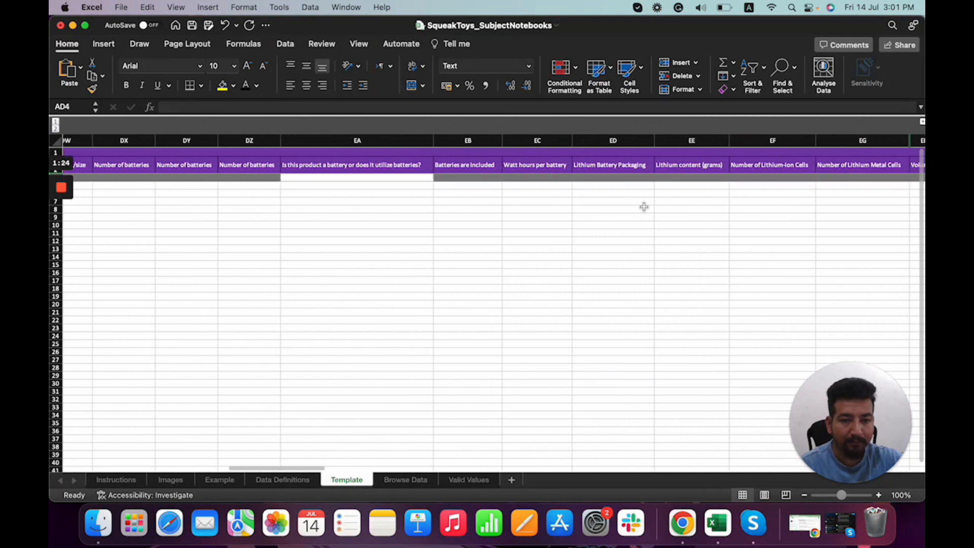
scroll(644, 205, "right", 3)
scroll(797, 217, "right", 2)
scroll(798, 217, "right", 3)
scroll(837, 221, "right", 3)
scroll(867, 222, "right", 3)
scroll(761, 229, "right", 2)
scroll(541, 246, "left", 2)
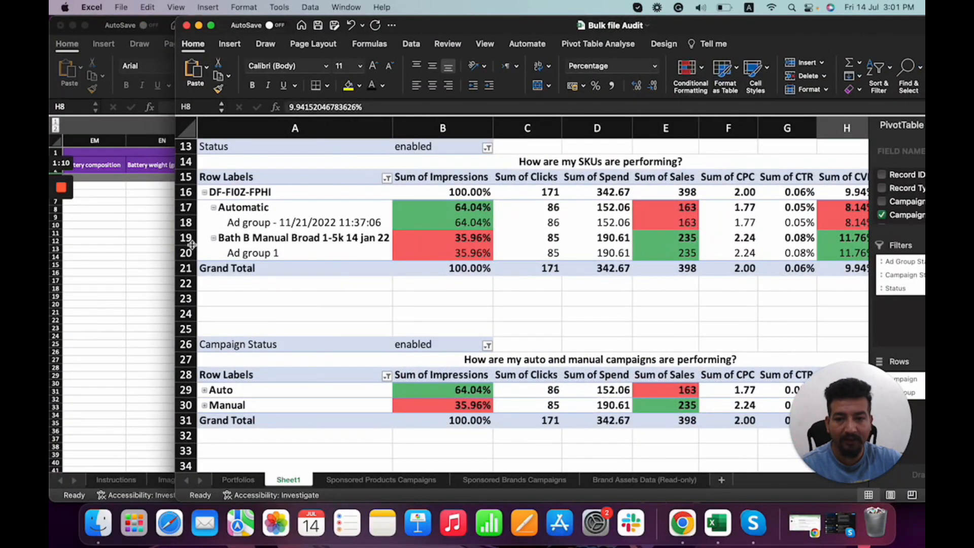
mouse_move(488, 3)
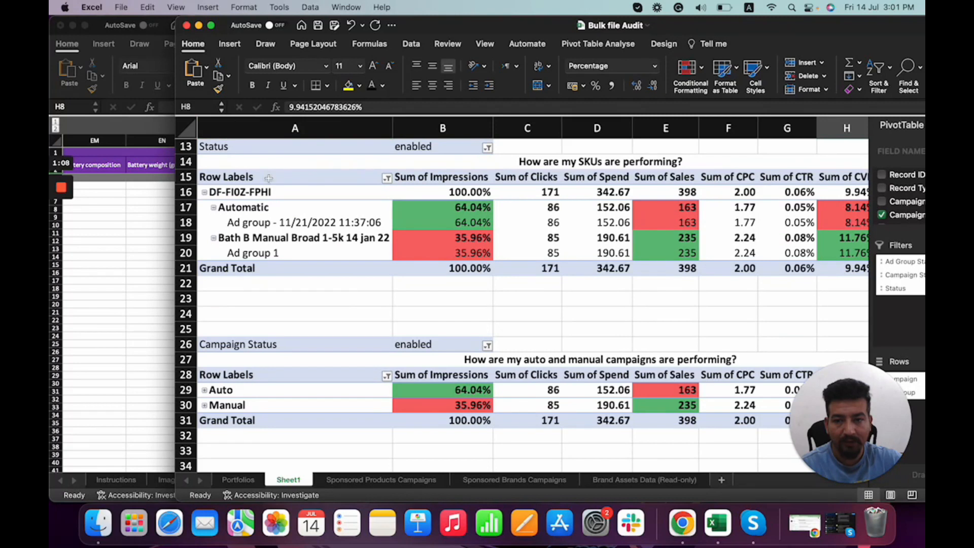
Expand the Bulk file Audit report full screen, then leave full screen to reach Flat File Practice
left_click(214, 27)
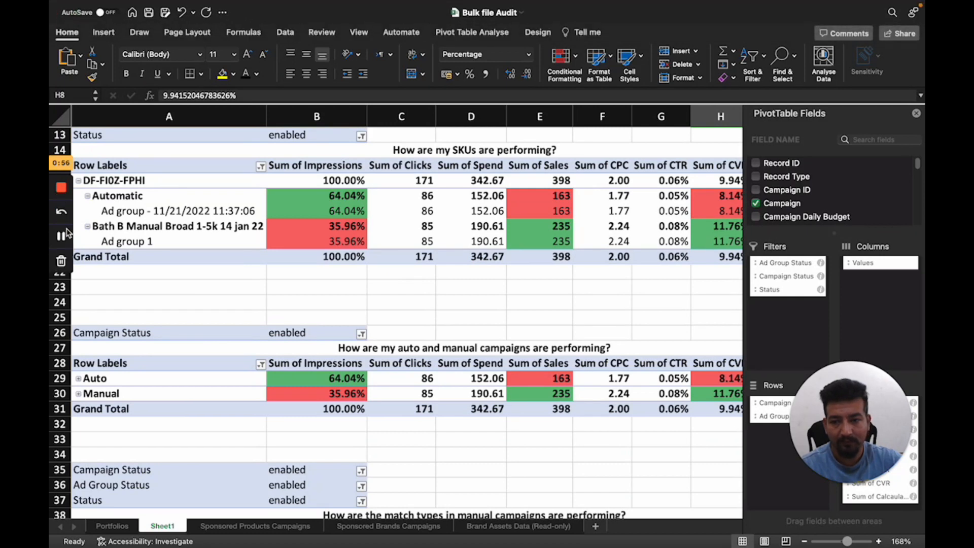
left_click(62, 236)
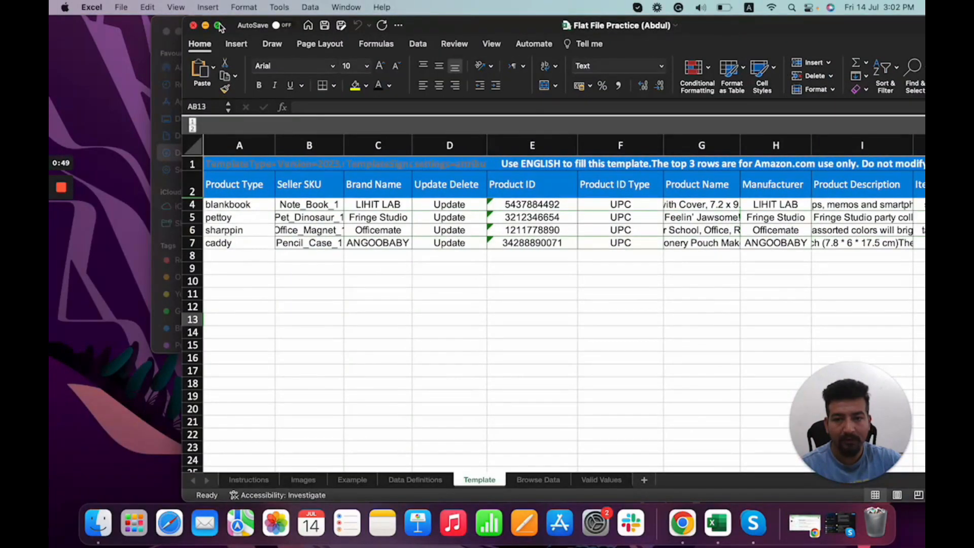
Expand the Flat File Practice template to fill the screen for reviewing its product rows
left_click(218, 27)
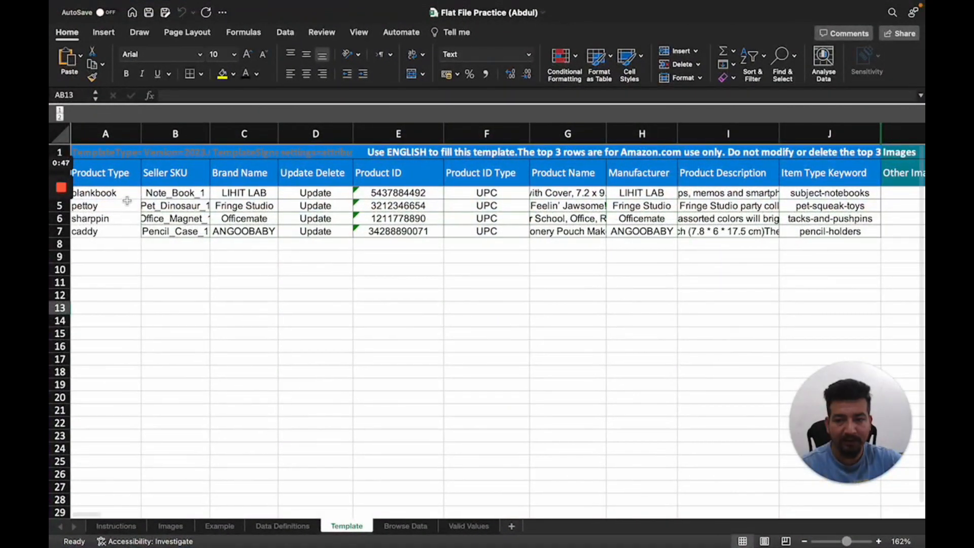
scroll(324, 207, "right", 2)
scroll(444, 246, "right", 5)
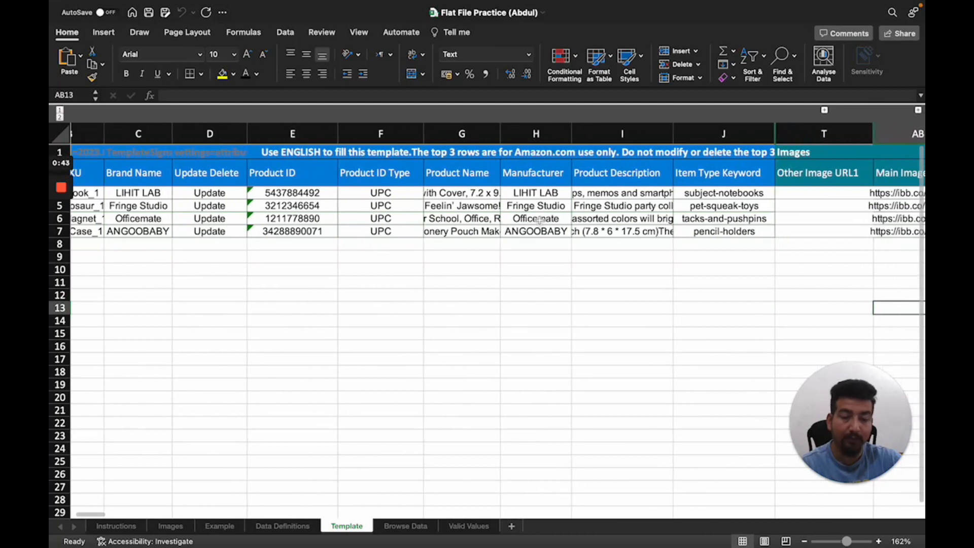
scroll(550, 223, "right", 1)
scroll(556, 217, "right", 6)
scroll(561, 206, "right", 10)
scroll(575, 207, "right", 4)
scroll(575, 207, "right", 5)
scroll(585, 221, "right", 3)
scroll(594, 233, "right", 1)
scroll(681, 237, "right", 1)
scroll(670, 235, "right", 1)
scroll(647, 230, "right", 8)
scroll(632, 226, "right", 4)
scroll(636, 228, "right", 4)
scroll(647, 228, "right", 14)
scroll(663, 227, "right", 18)
scroll(672, 228, "right", 20)
scroll(673, 228, "right", 5)
scroll(724, 229, "right", 15)
scroll(728, 228, "right", 15)
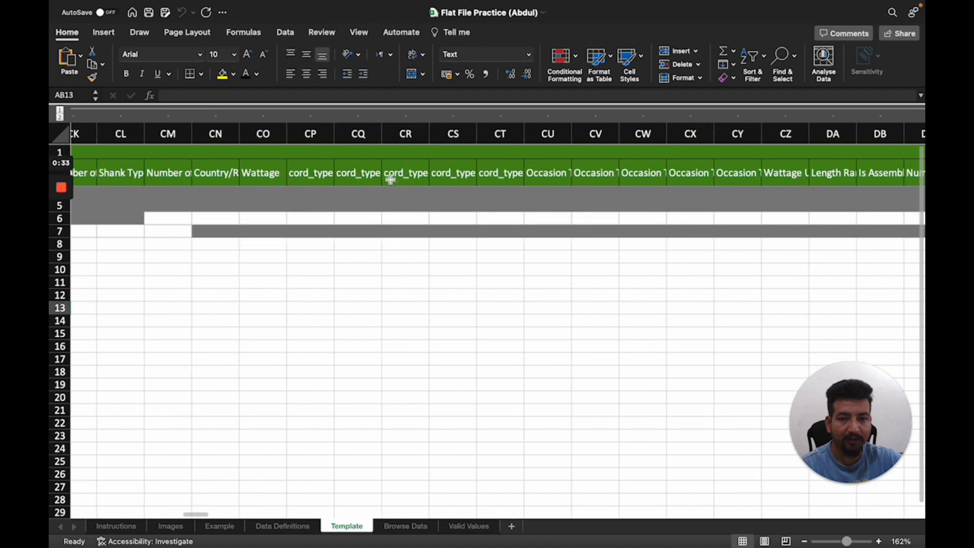
Close the Flat File Practice workbook after dismissing the Excel application menu
left_click(91, 7)
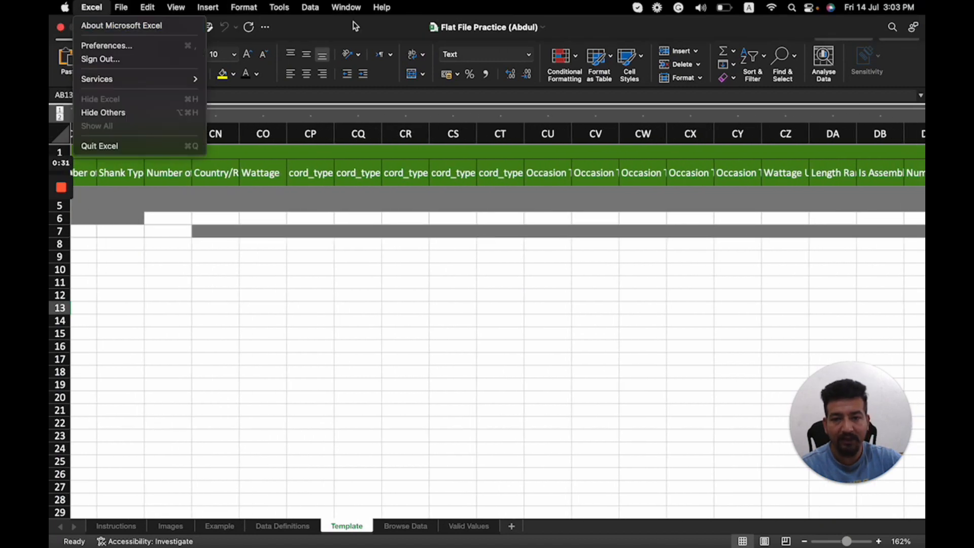
key("Escape")
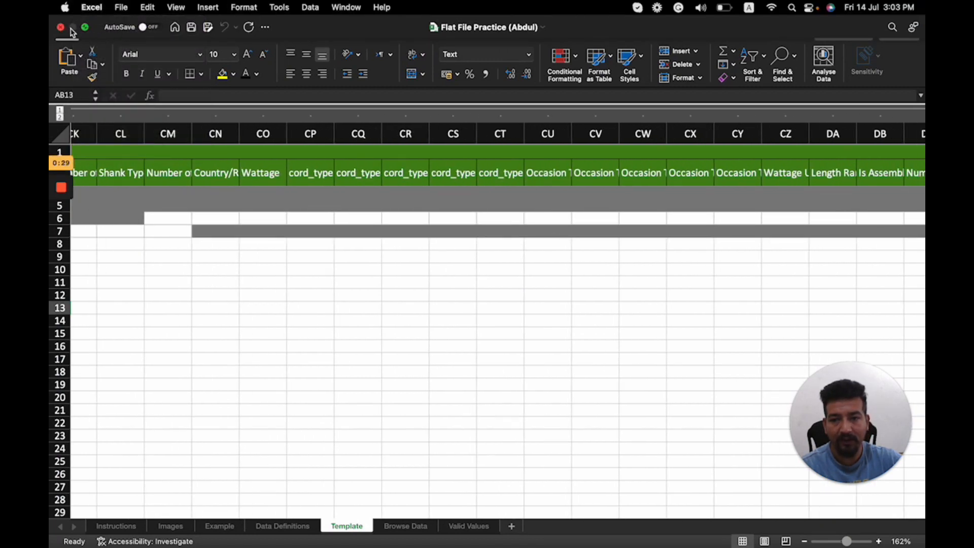
left_click(59, 27)
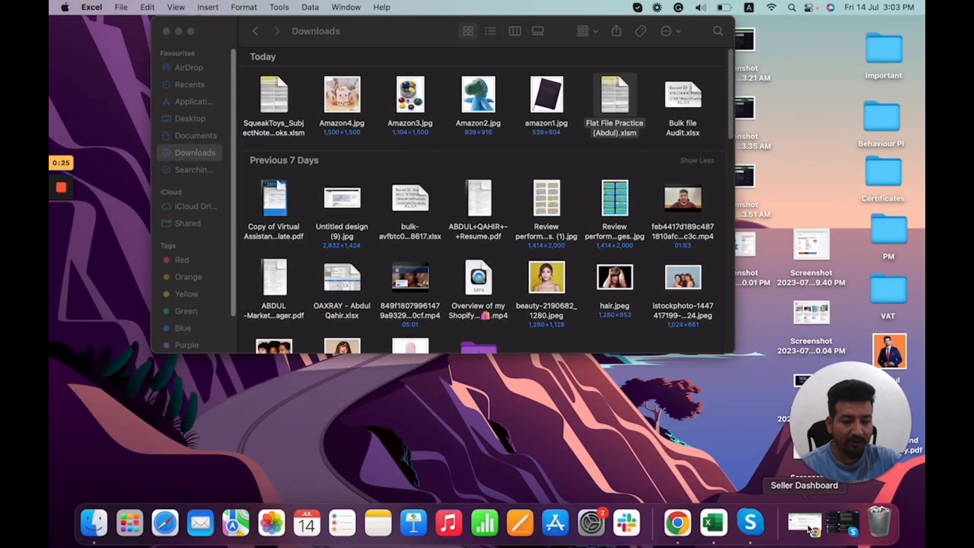
Bring Seller Central forward and go to the Upload Your Spreadsheet page
left_click(677, 522)
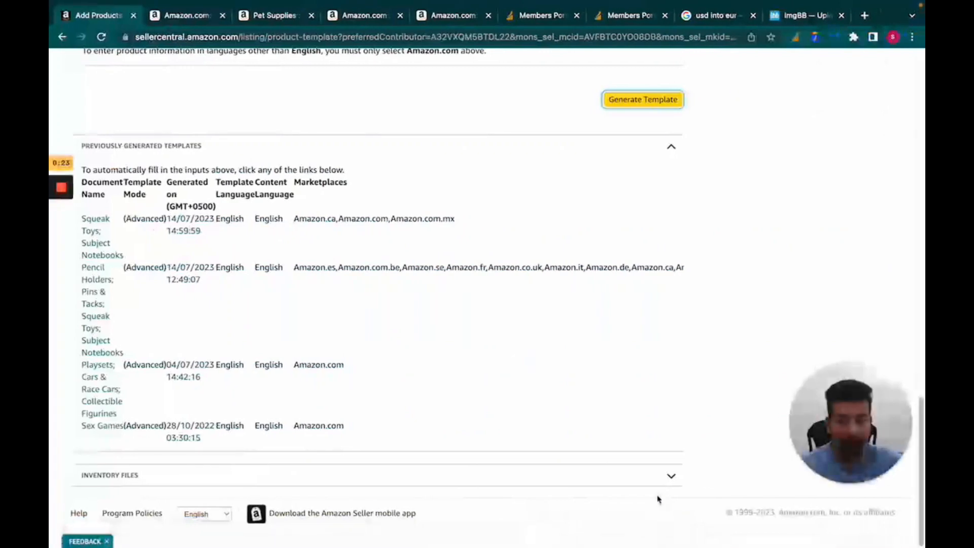
scroll(331, 191, "up", 10)
scroll(296, 206, "up", 3)
scroll(251, 167, "up", 8)
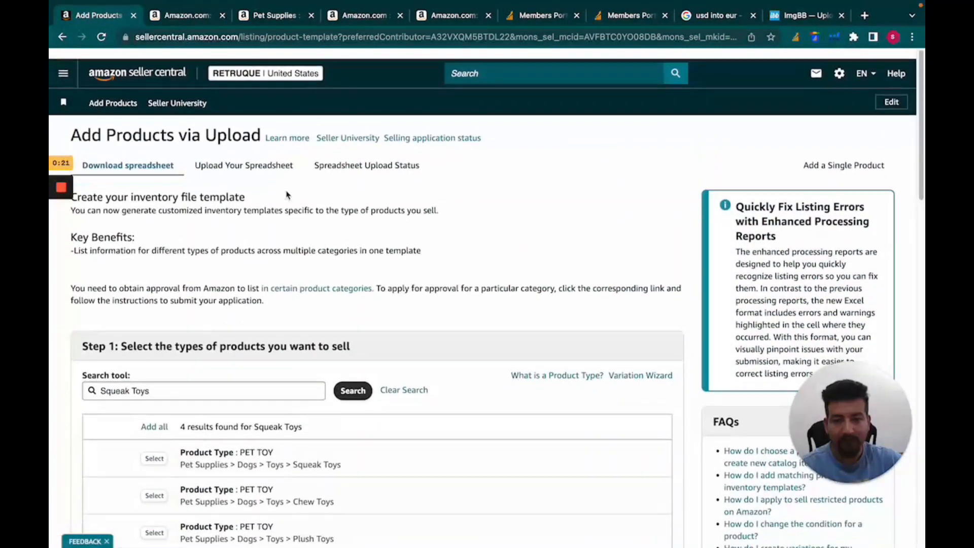
left_click(227, 166)
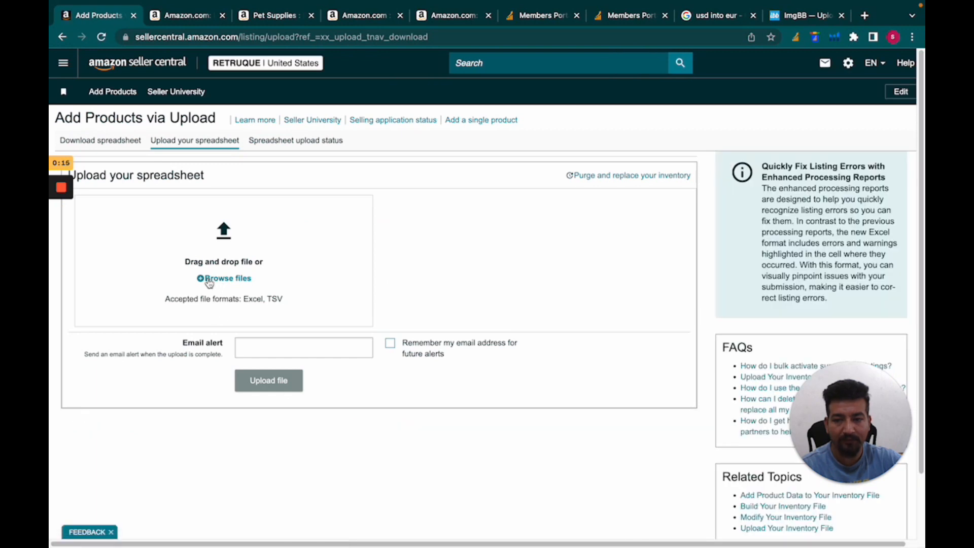
Start browsing for a file, cancel the picker, then switch to Spreadsheet Upload Status
left_click(226, 279)
scroll(491, 195, "down", 1)
scroll(515, 169, "up", 1)
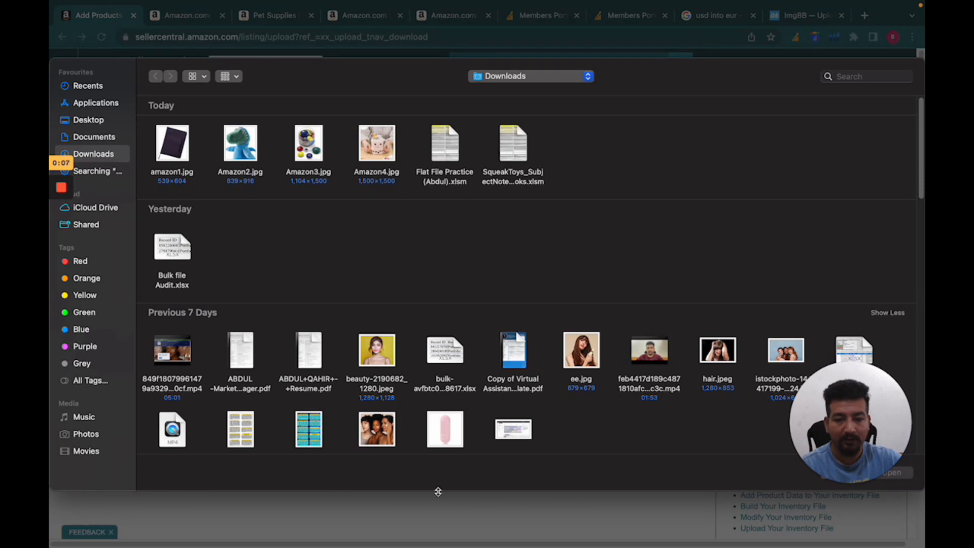
left_click_drag(837, 419, 837, 290)
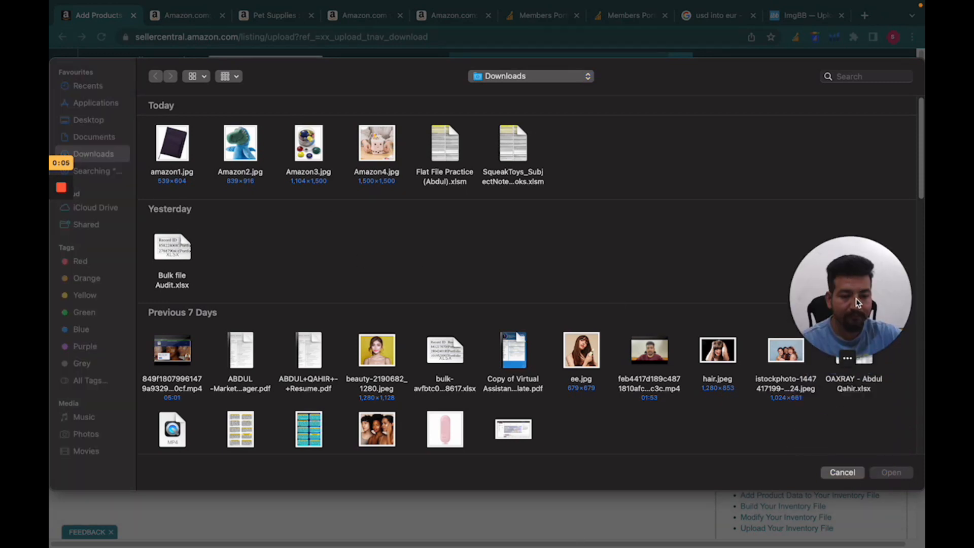
left_click(845, 474)
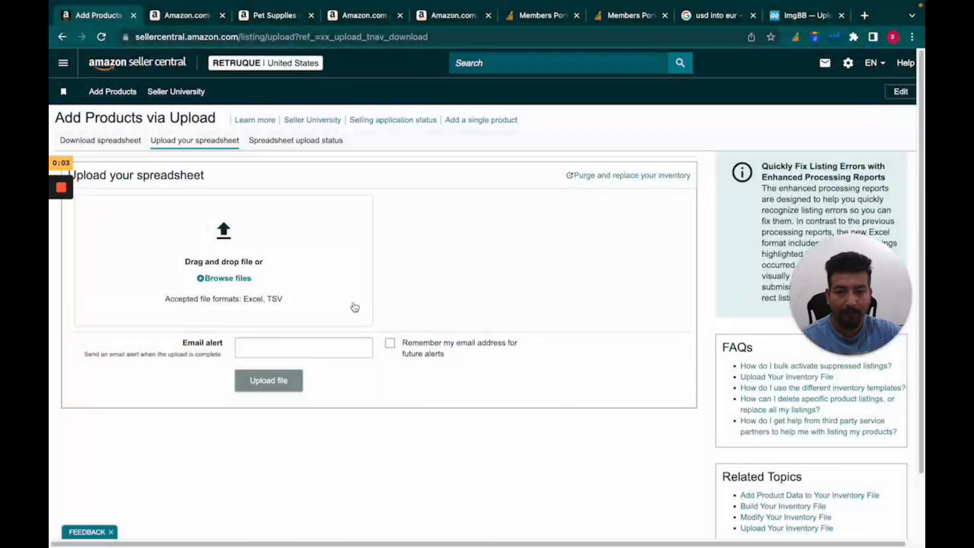
left_click(304, 144)
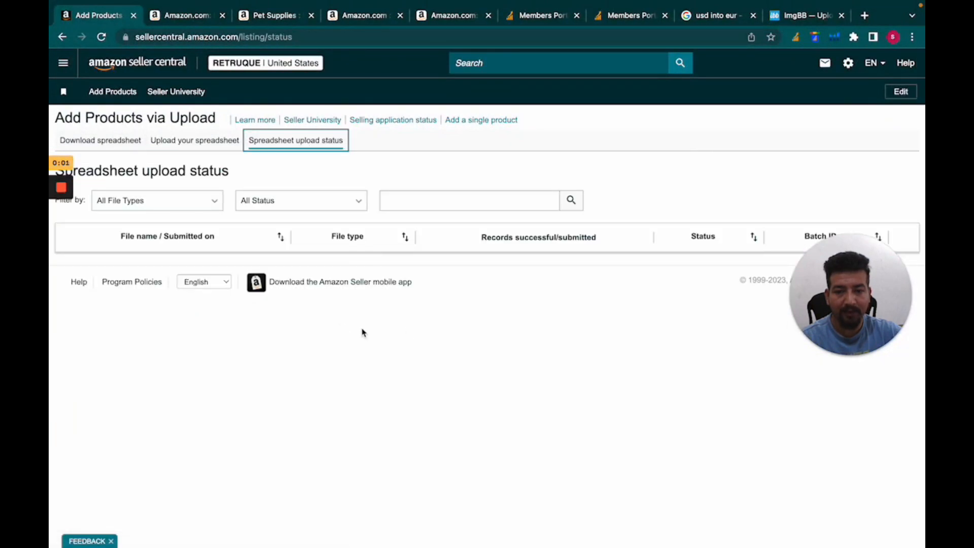